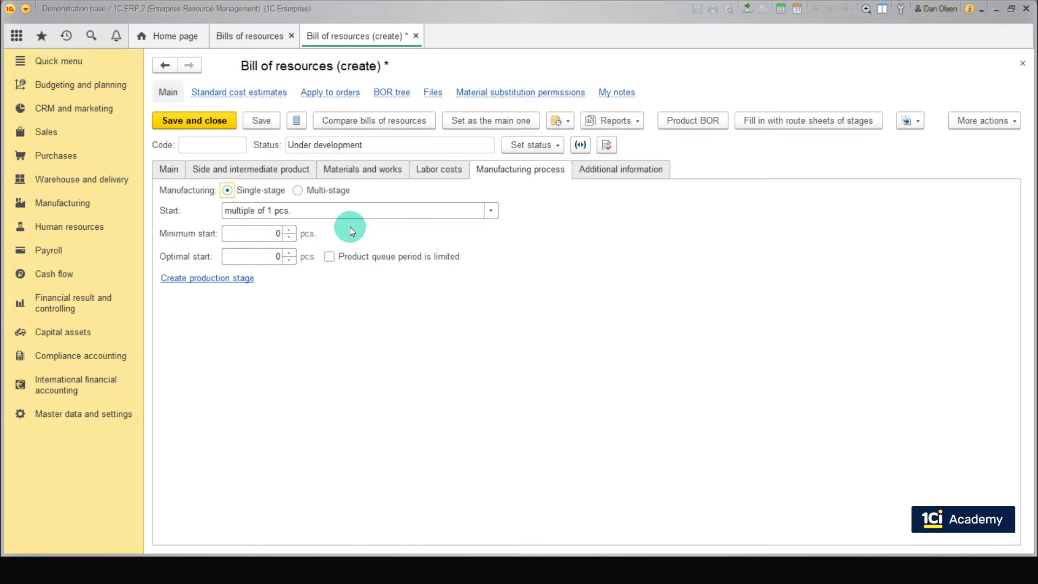
- Make the manufacturing process multi-stage and start a new production stage, saving the bill of resources as part of it
left_click(299, 190)
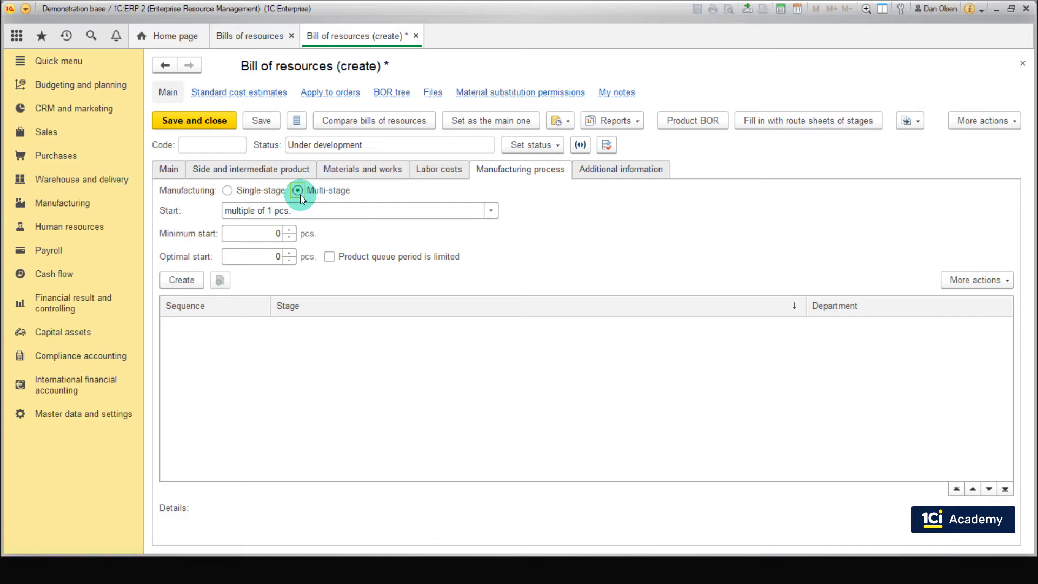
left_click(193, 280)
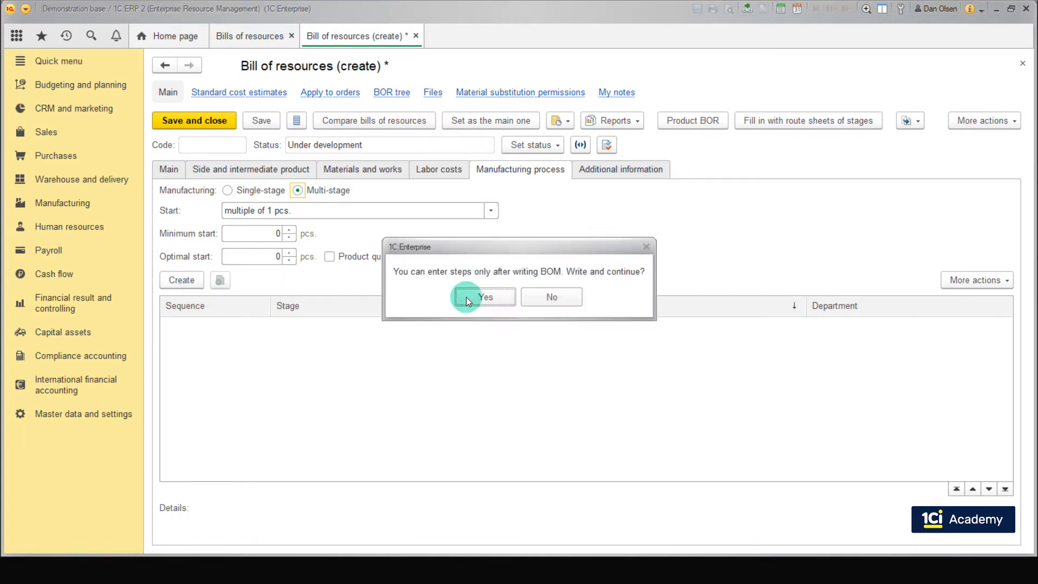
left_click(470, 297)
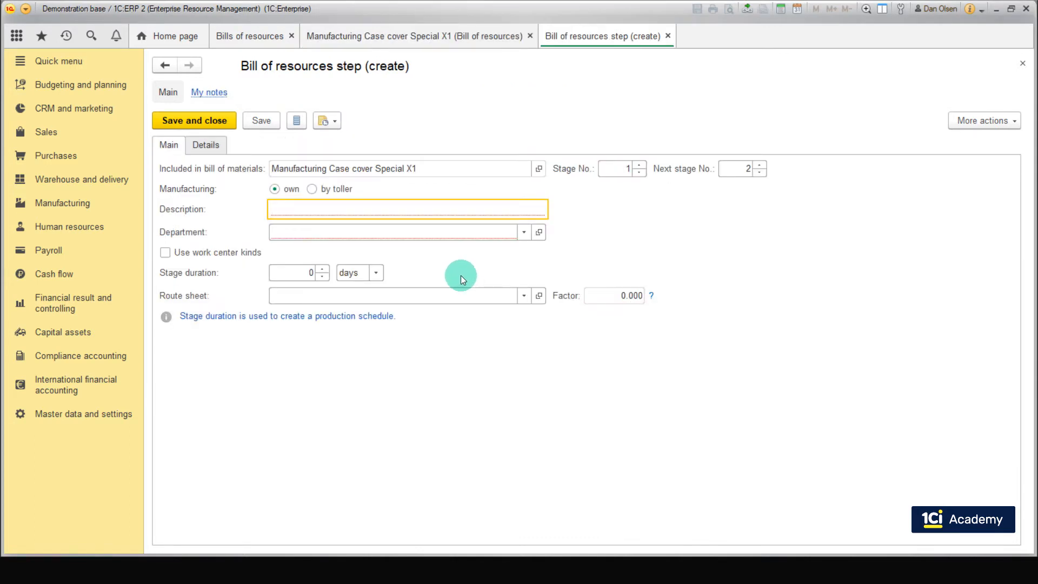
- Describe the stage as "Printing on a 3D printer", assign it to Workshop 2 and enable the use of work center kinds
type("Printing on a 3D printer")
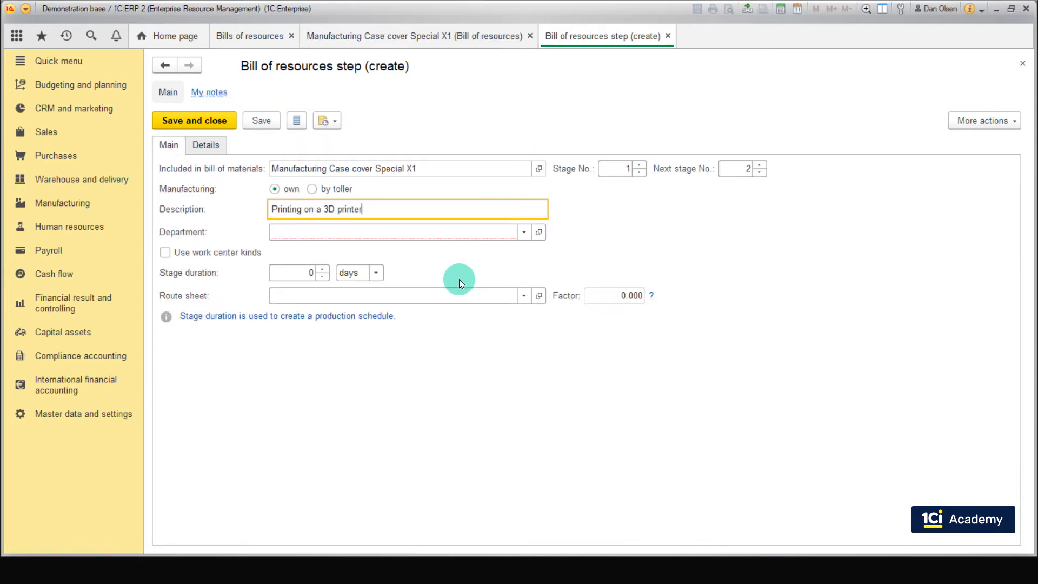
left_click(521, 232)
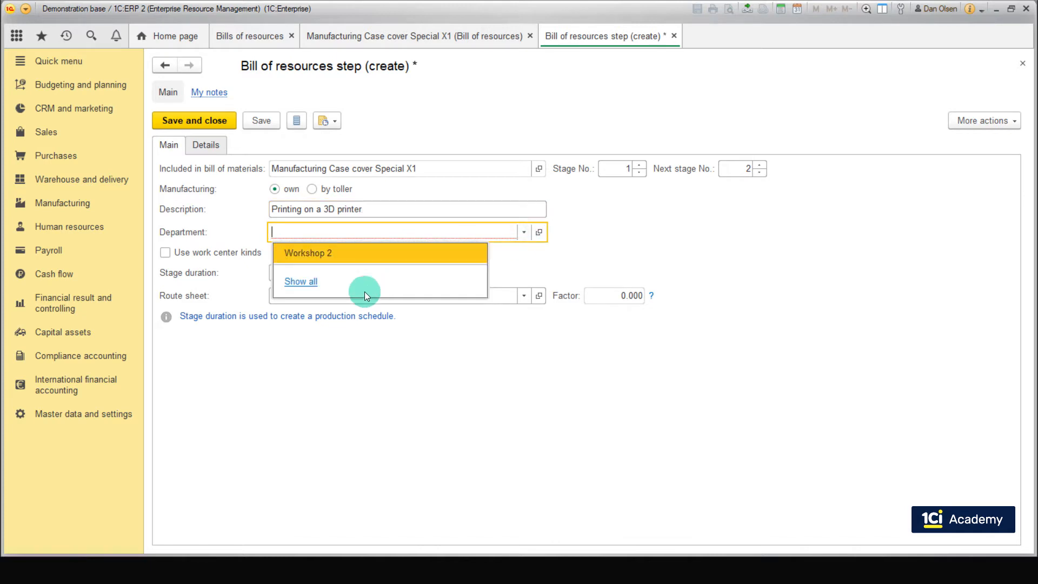
left_click(316, 254)
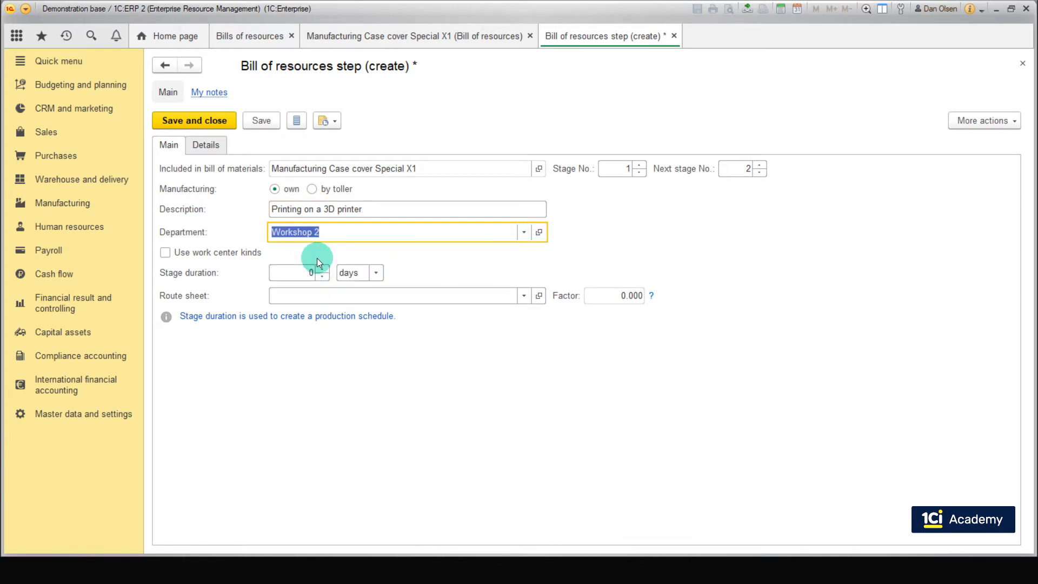
key("Tab")
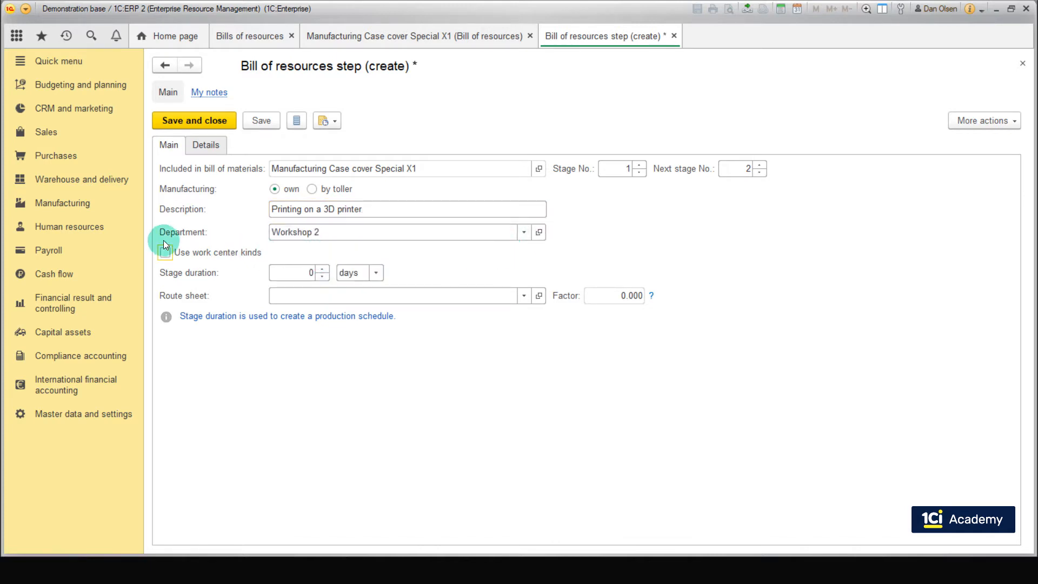
left_click(170, 257)
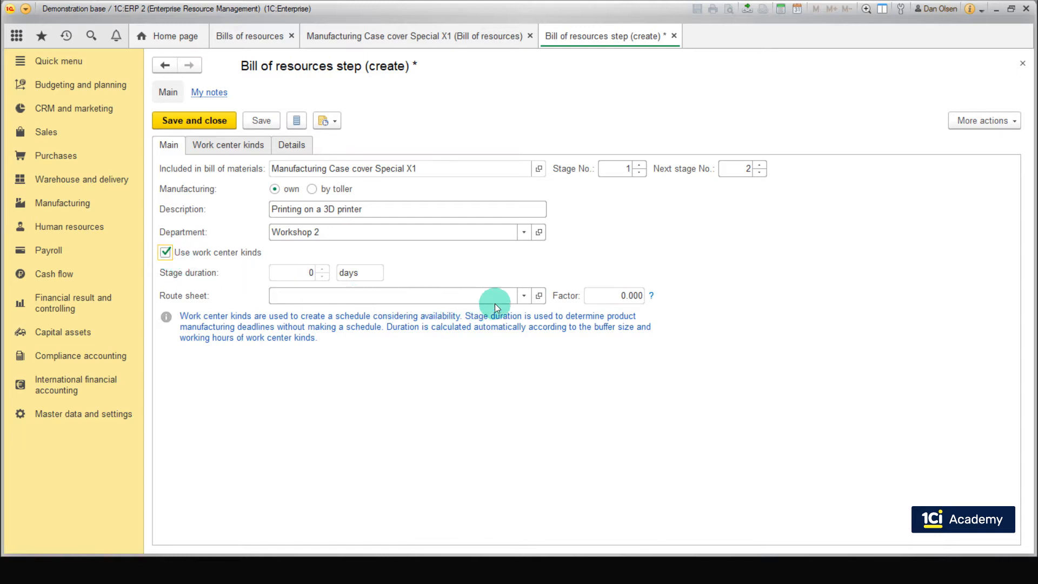
- Assign the route sheet "Printing the case cover for Special X1" to the printing stage
left_click(524, 296)
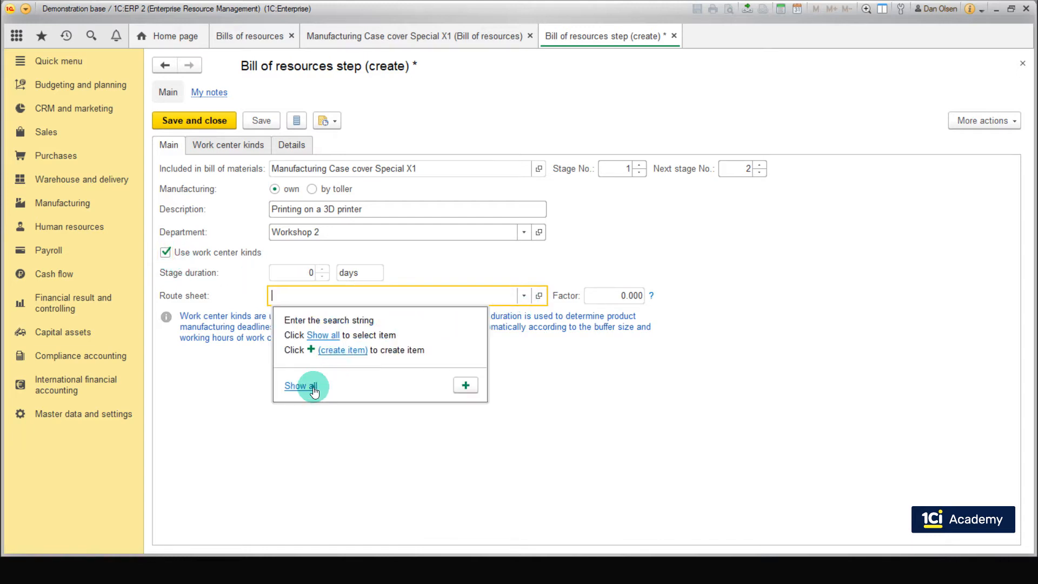
left_click(303, 387)
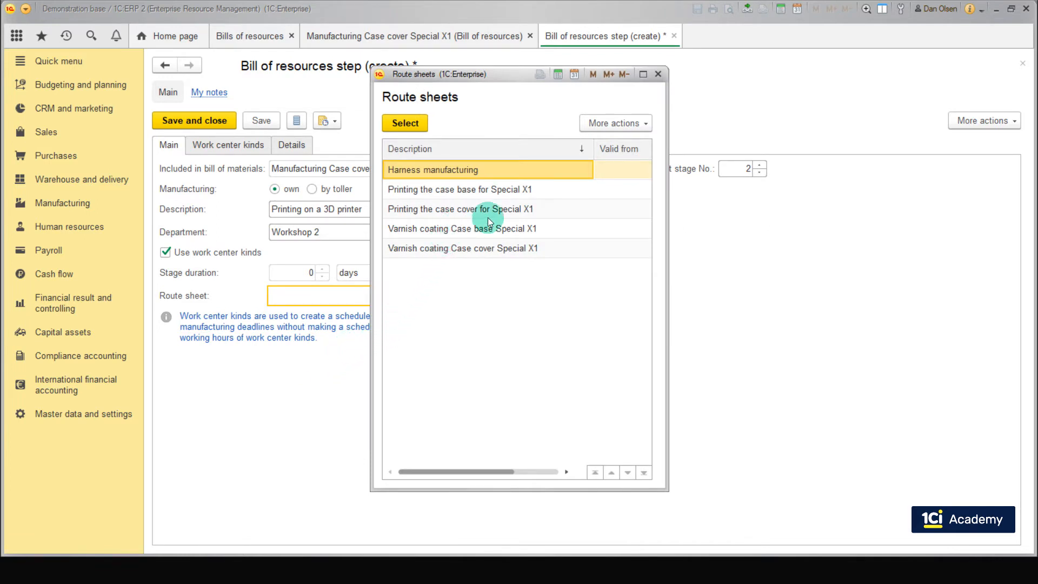
left_click(541, 208)
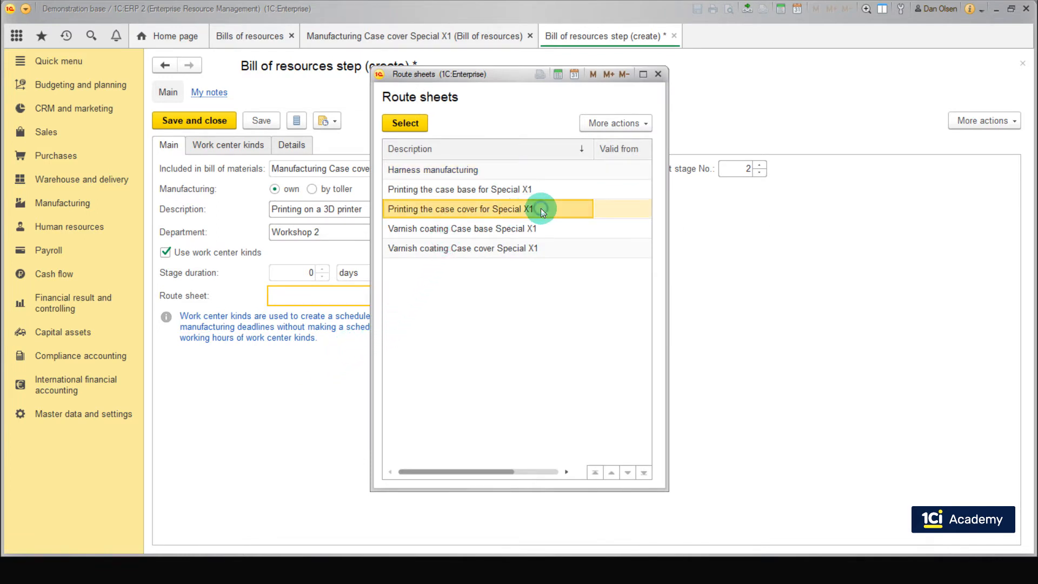
left_click(414, 124)
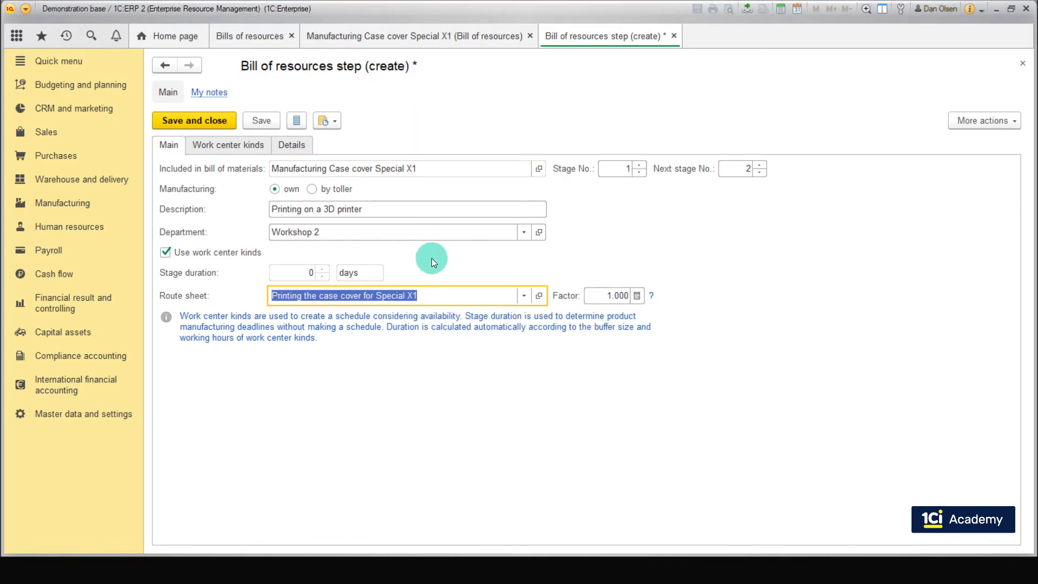
- Fill the stage's work center kinds from the route sheet, set the 3D printers' working time to 43 min, and save and close the stage
left_click(254, 146)
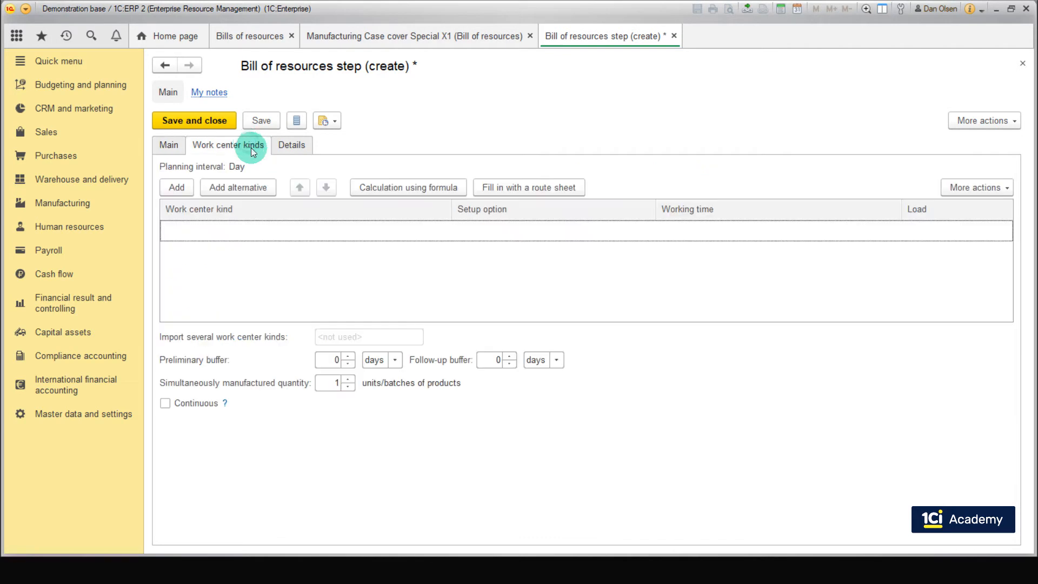
left_click(481, 196)
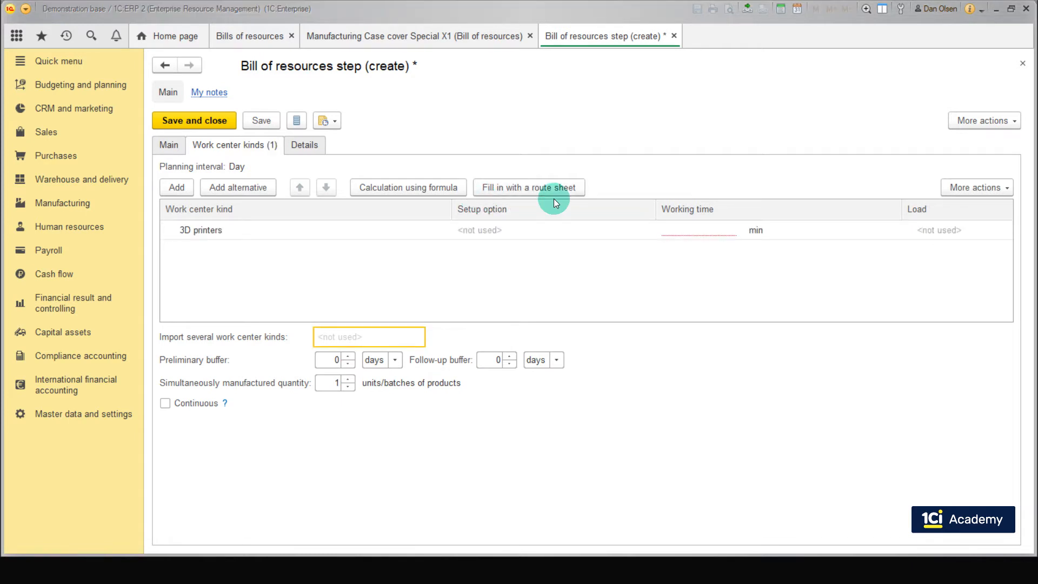
double_click(678, 232)
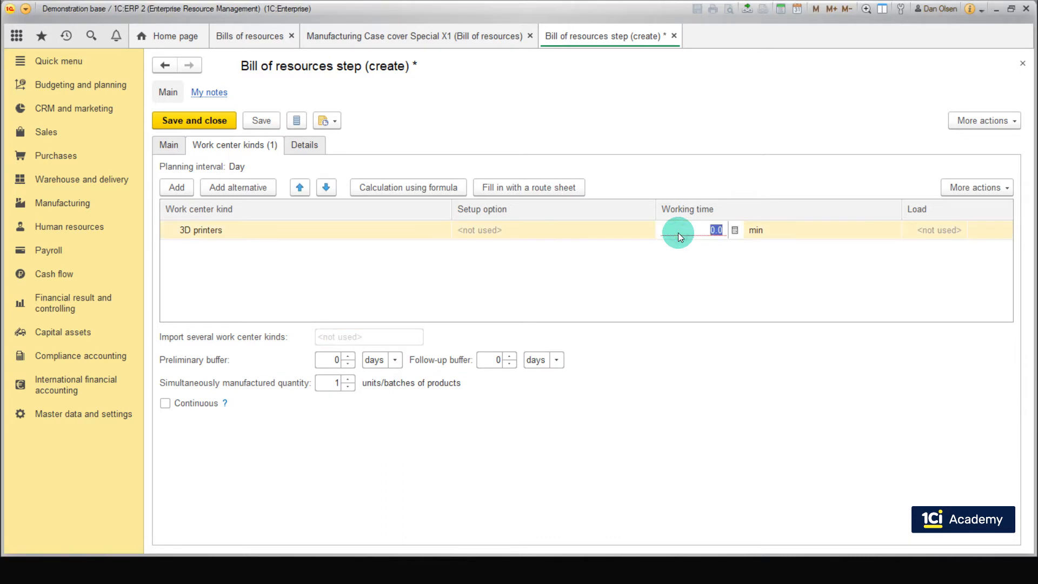
type("43")
left_click(699, 274)
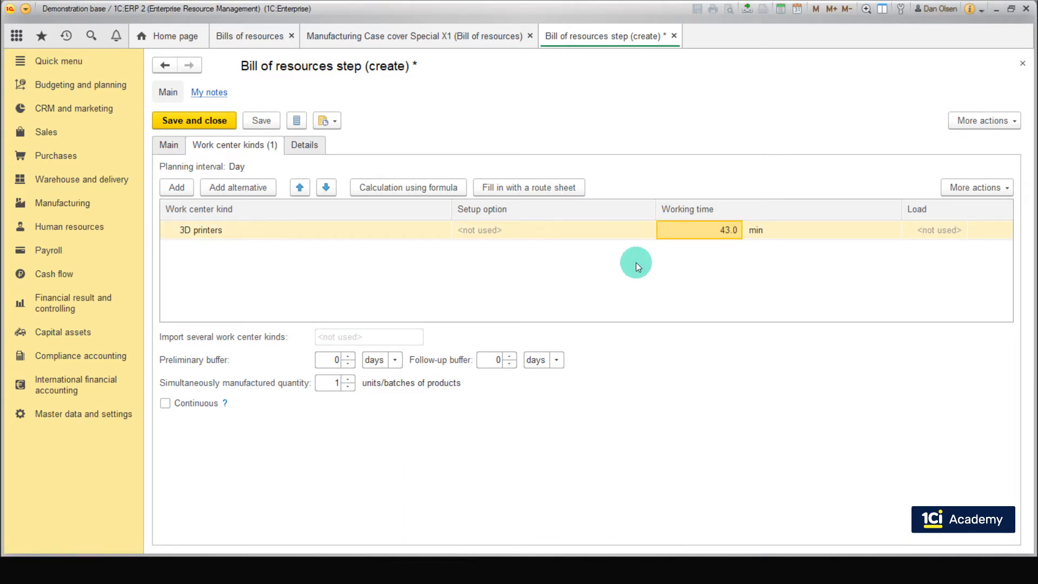
left_click(189, 129)
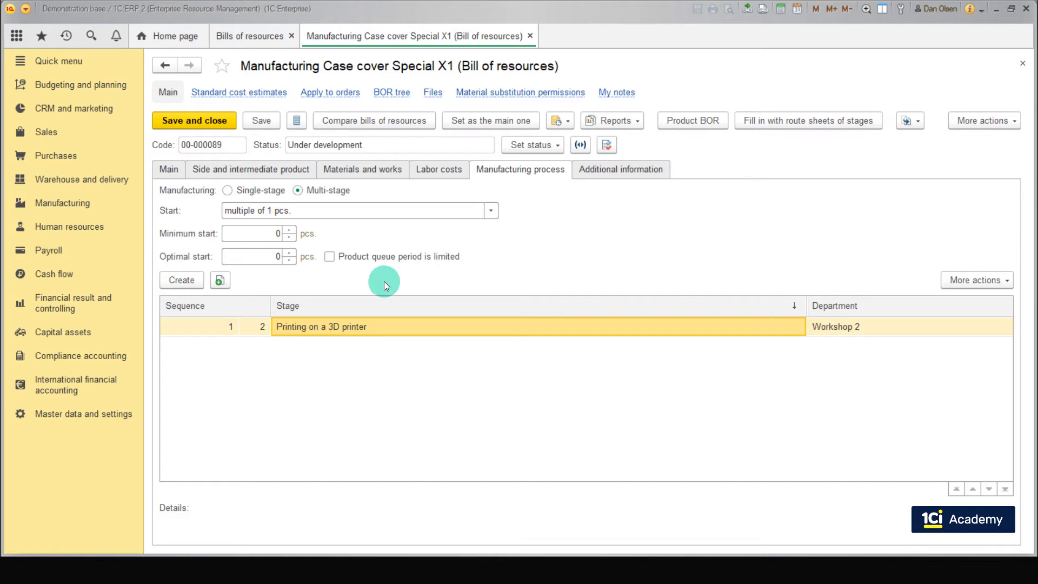
- Create a second stage described as "Varnish application" in Workshop 2, with the use of work center kinds enabled
left_click(185, 280)
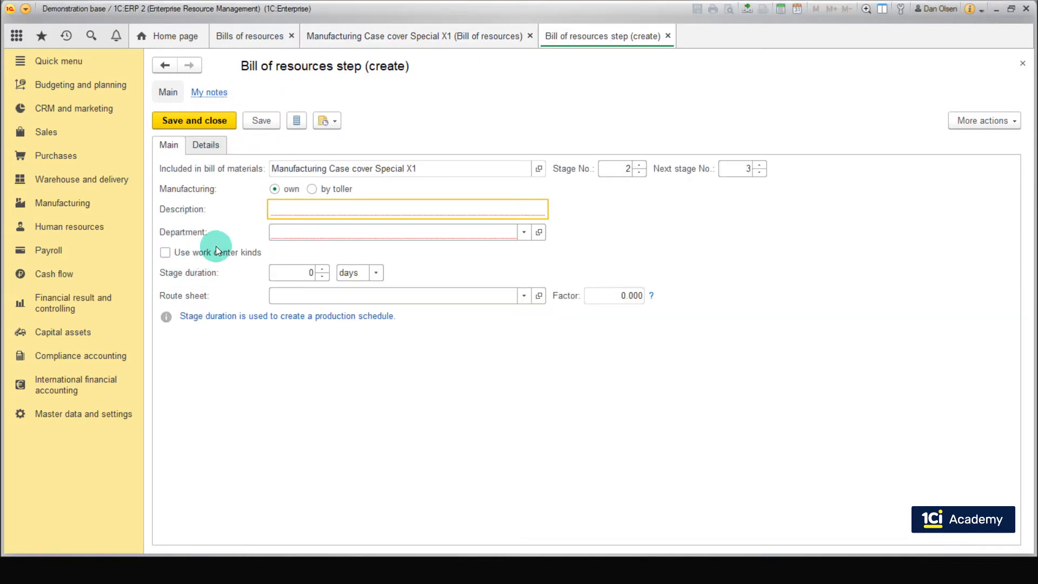
type("Varnish application")
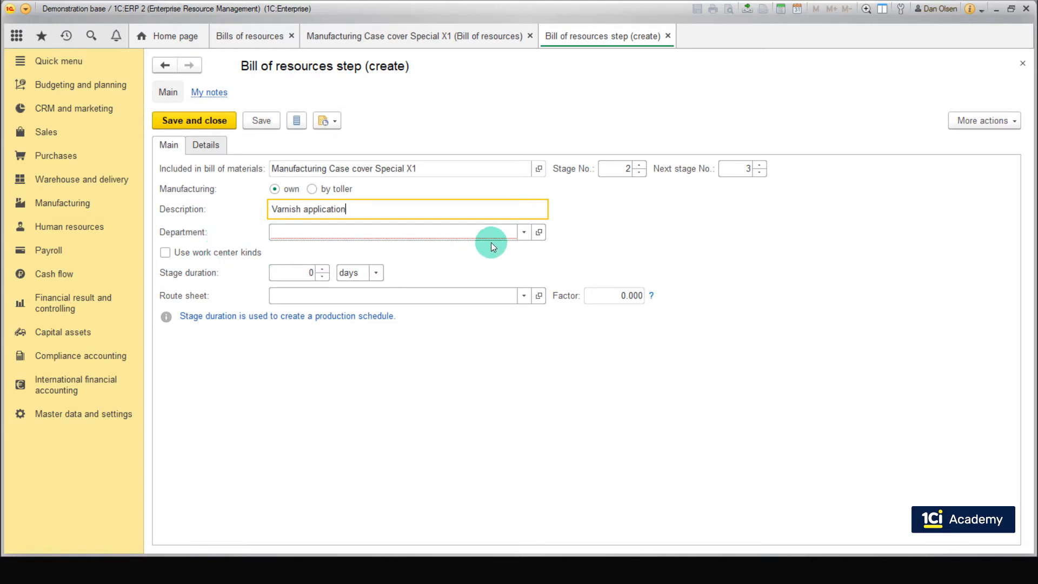
left_click(523, 233)
left_click(414, 261)
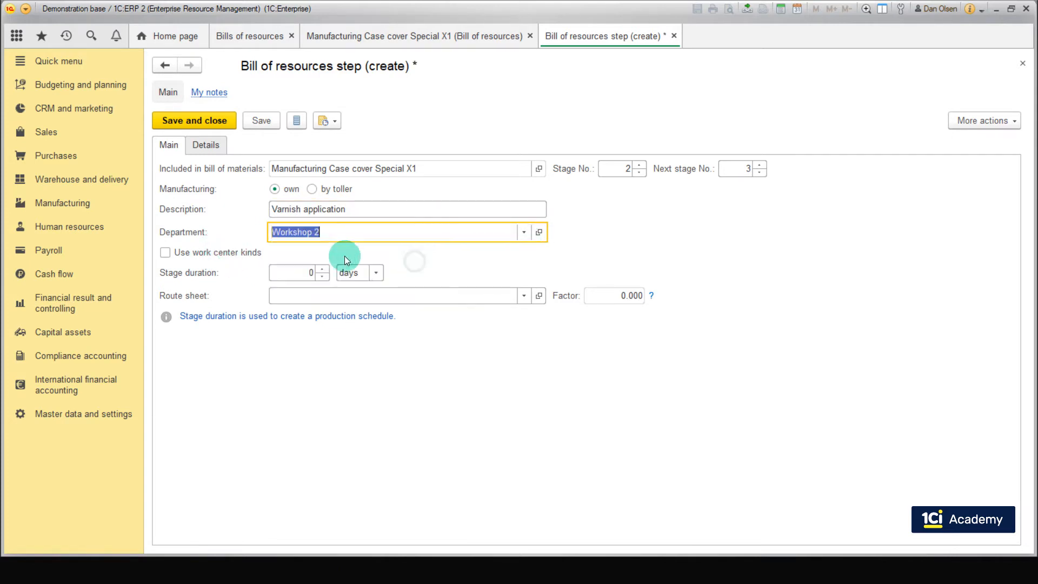
left_click(254, 256)
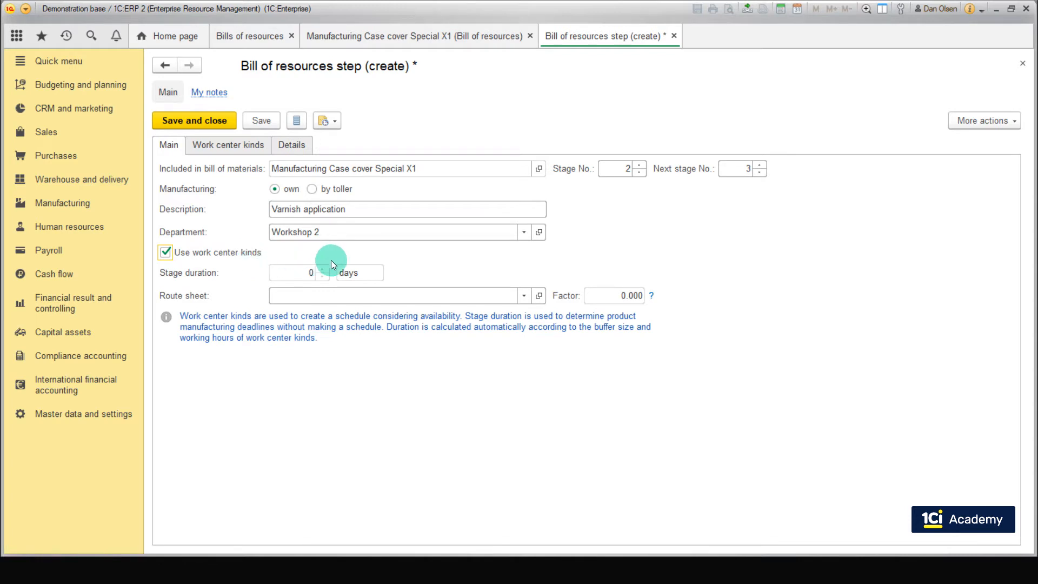
- Set the varnish stage's next stage number to 0 and assign the route sheet "Varnish coating Case cover Special X1"
left_click(761, 173)
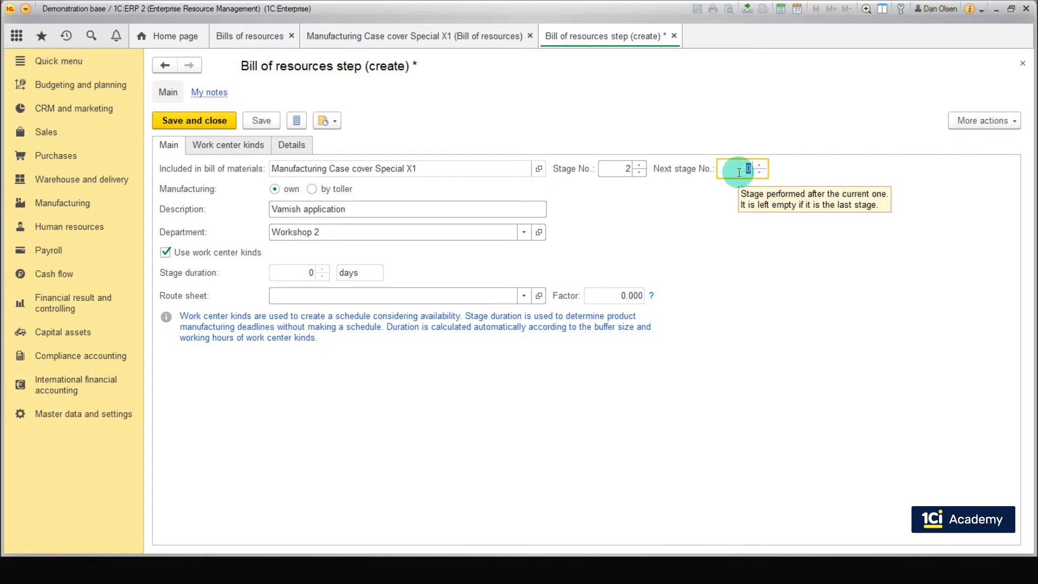
left_click(525, 295)
left_click(300, 386)
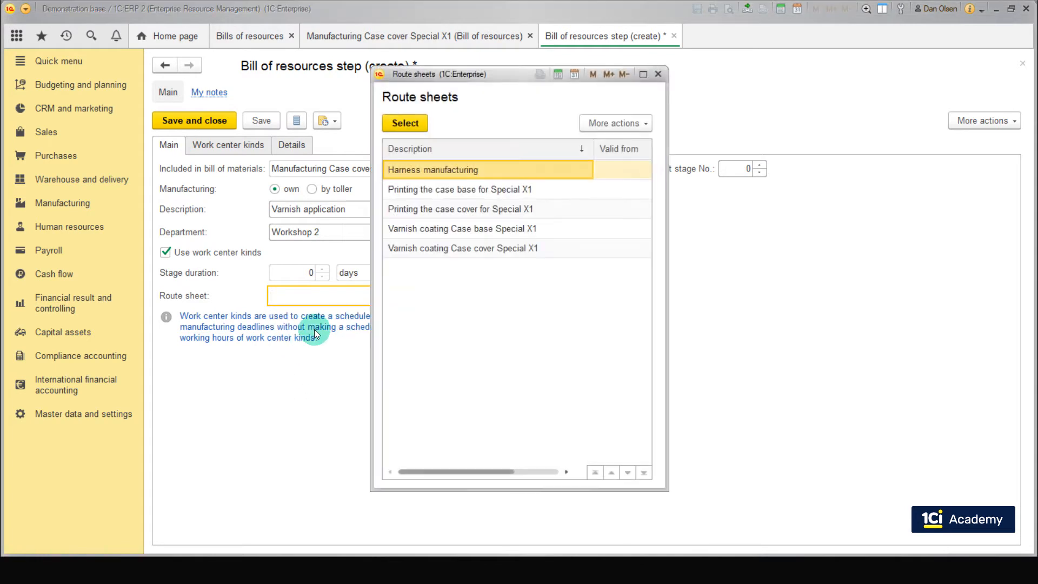
left_click(452, 251)
double_click(452, 251)
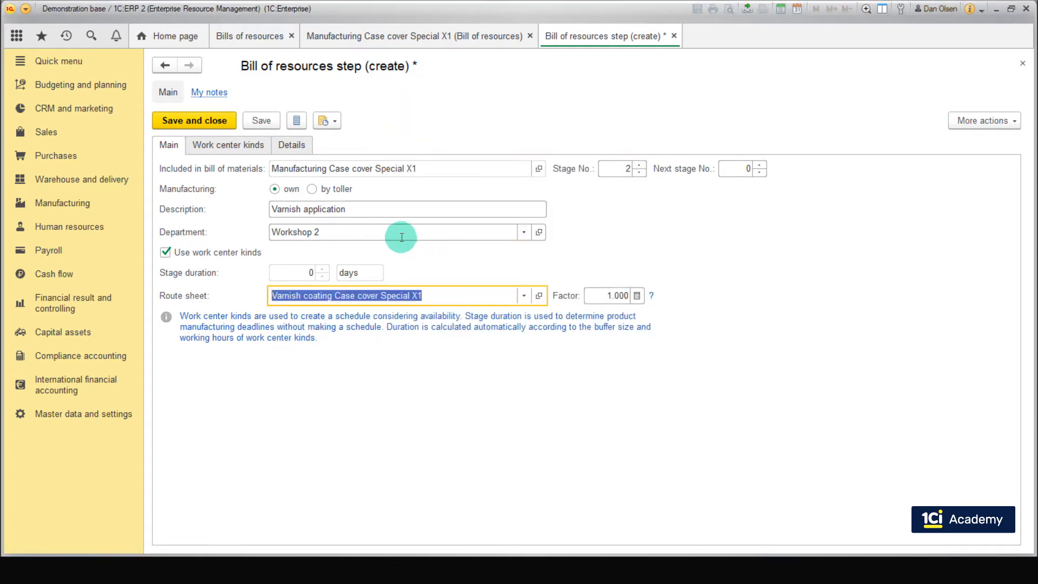
- Fill the varnish stage's work center kinds from its route sheet, set the working time to 15 min, and save and close the stage
left_click(260, 145)
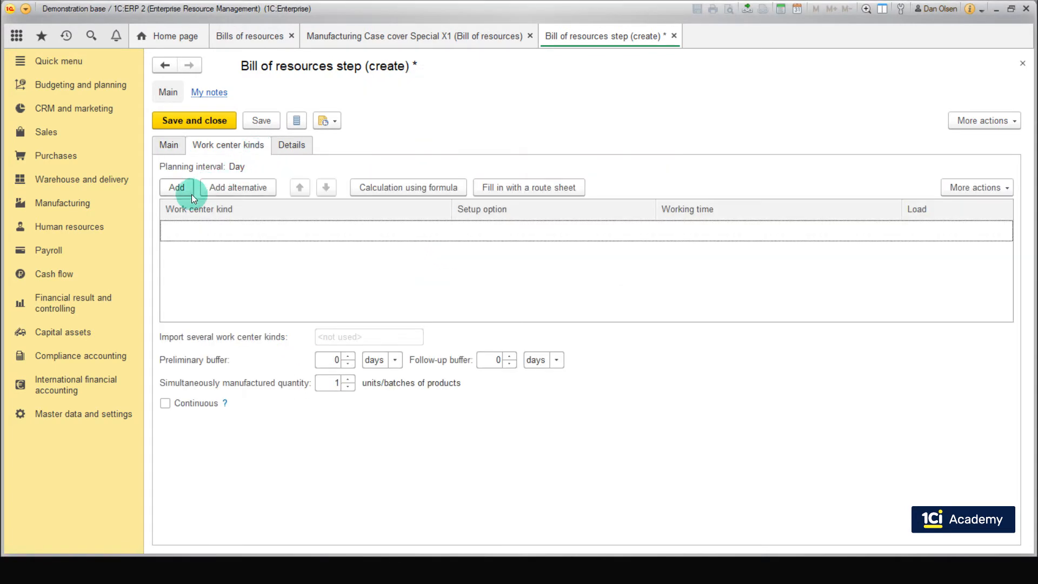
left_click(515, 189)
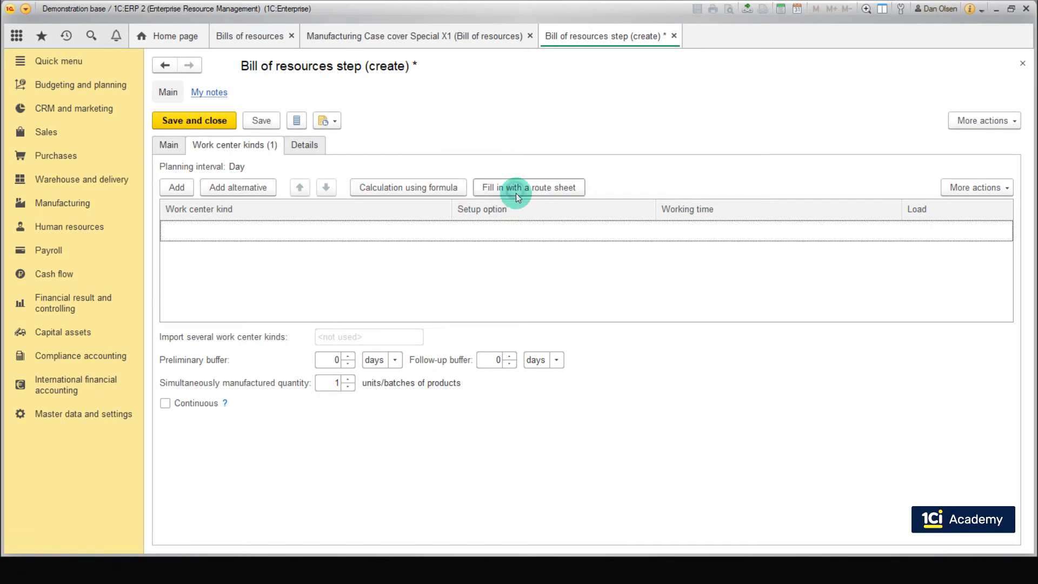
double_click(657, 233)
type("15")
left_click(643, 256)
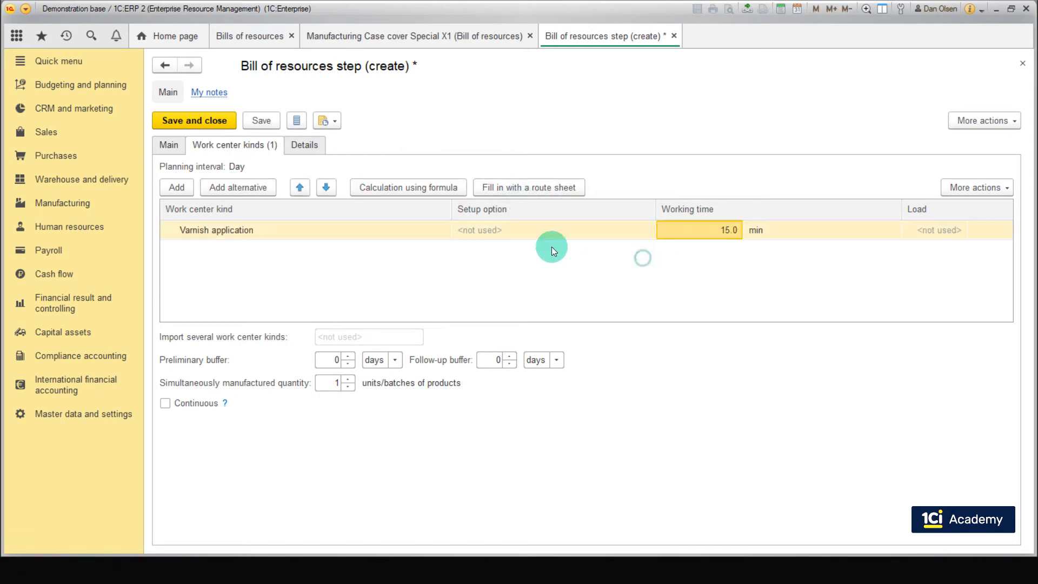
left_click(196, 120)
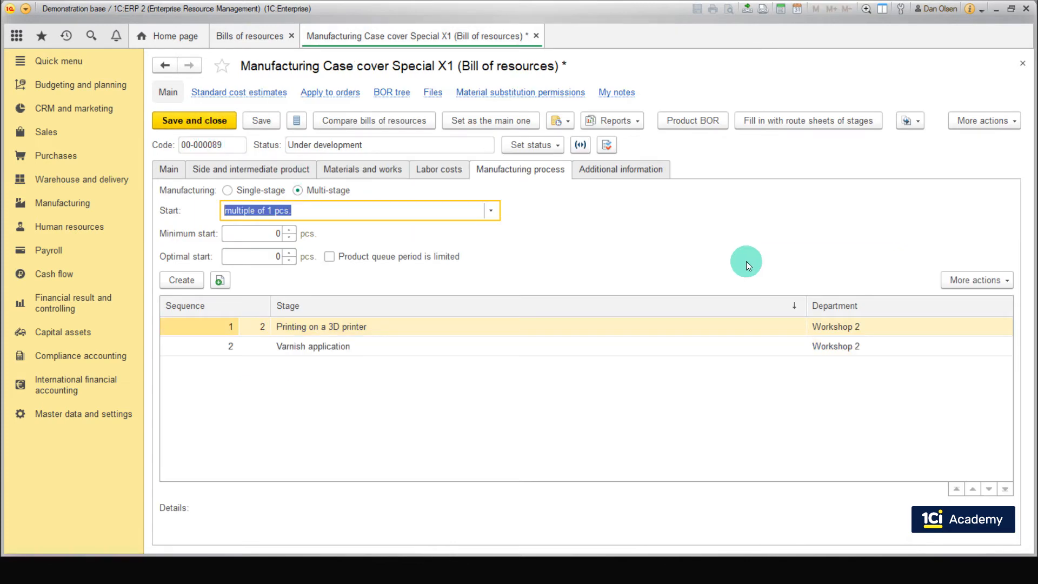
- Fill in the bill of resources with the data from the route sheets of its stages
left_click(956, 121)
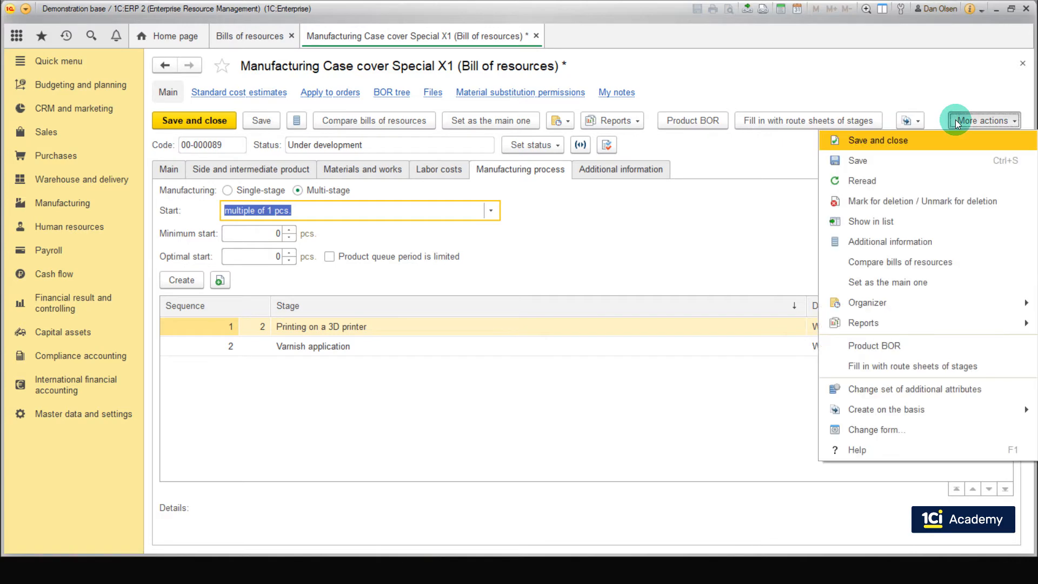
left_click(973, 362)
left_click(510, 293)
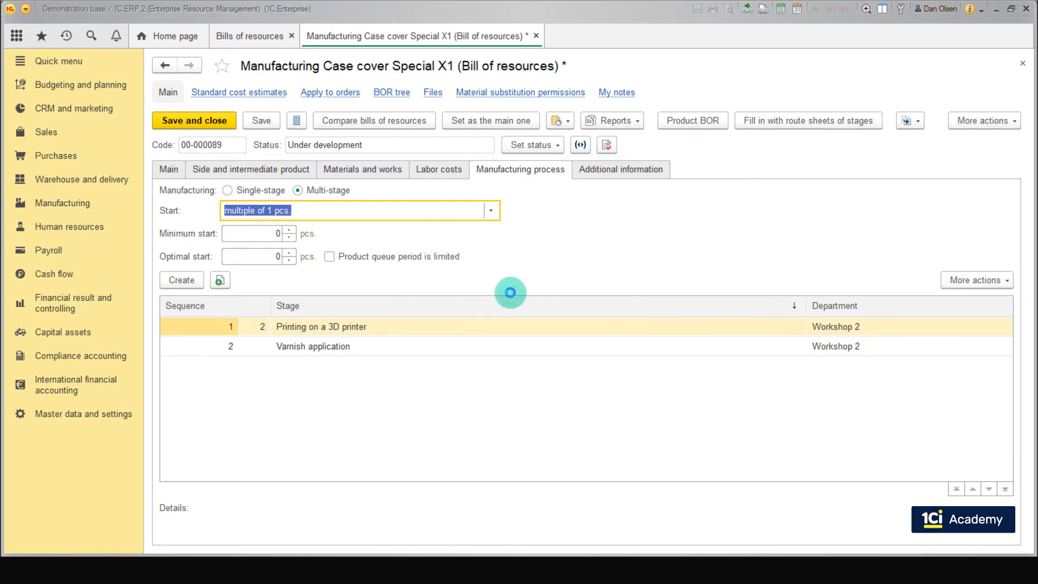
- Review the filled-in intermediate products, materials and works, and labor costs, including the row for the case cover without varnish
left_click(309, 171)
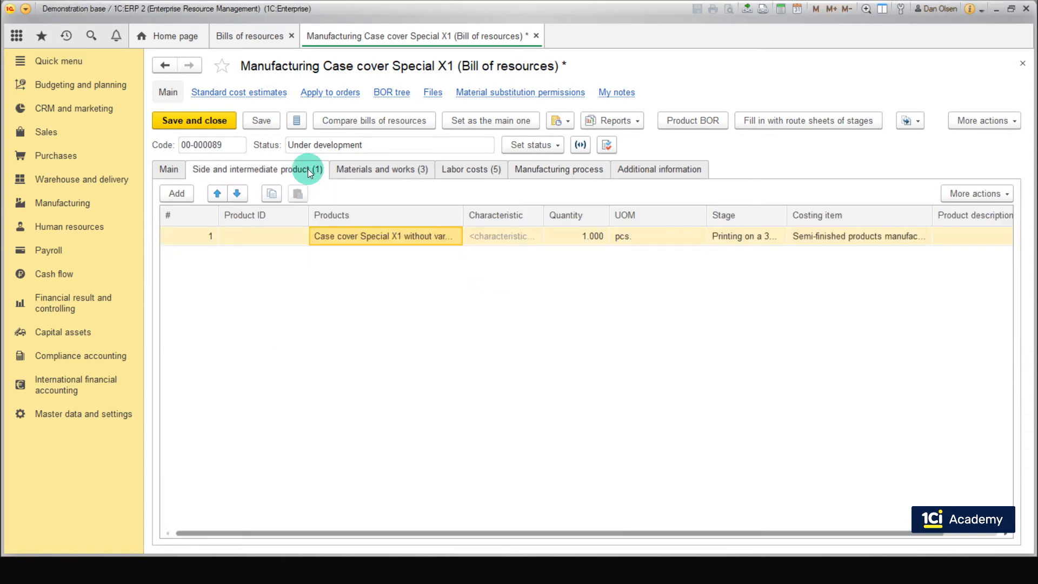
left_click(372, 169)
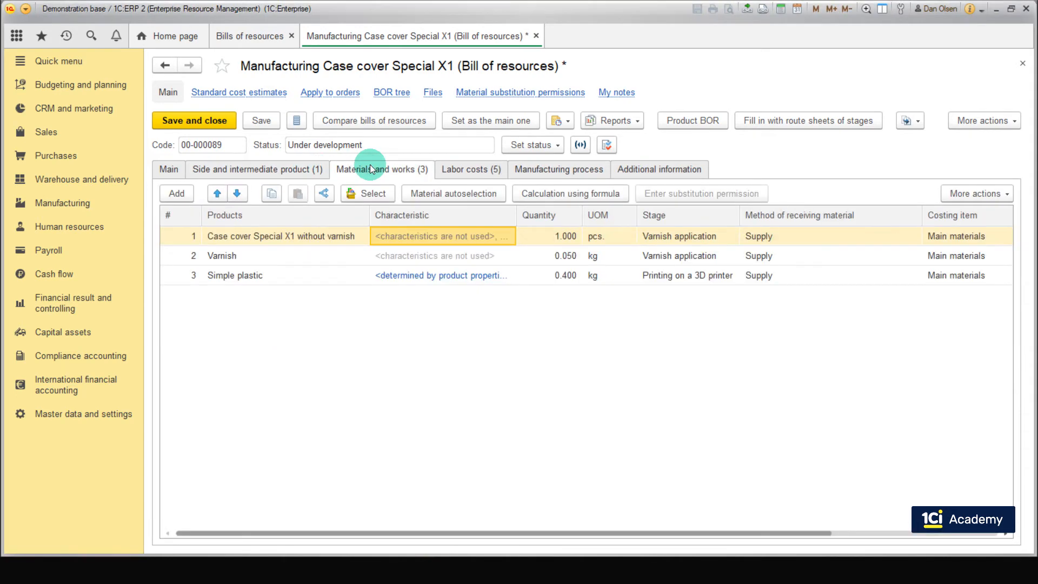
left_click(452, 172)
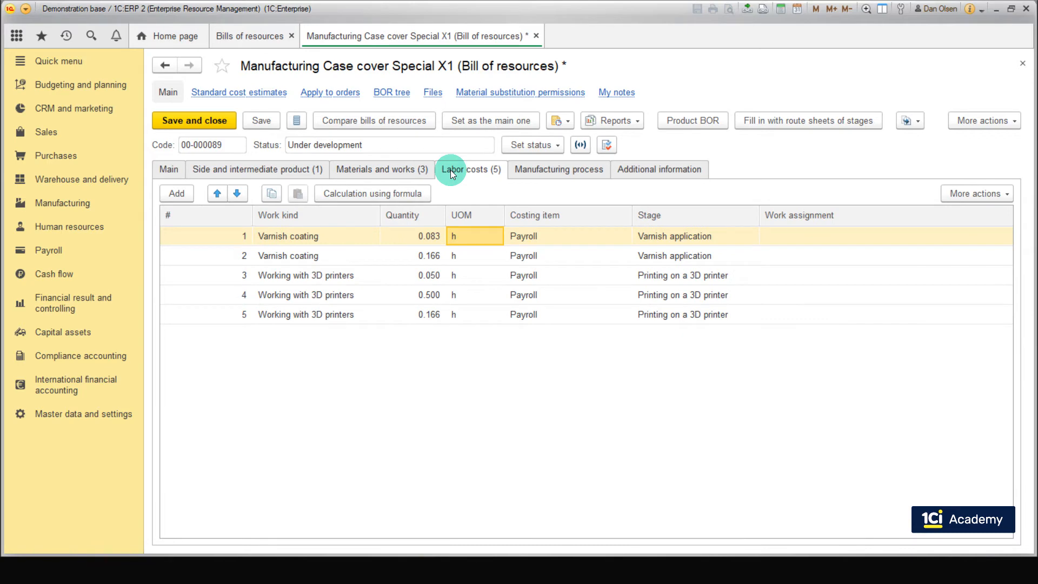
left_click(412, 172)
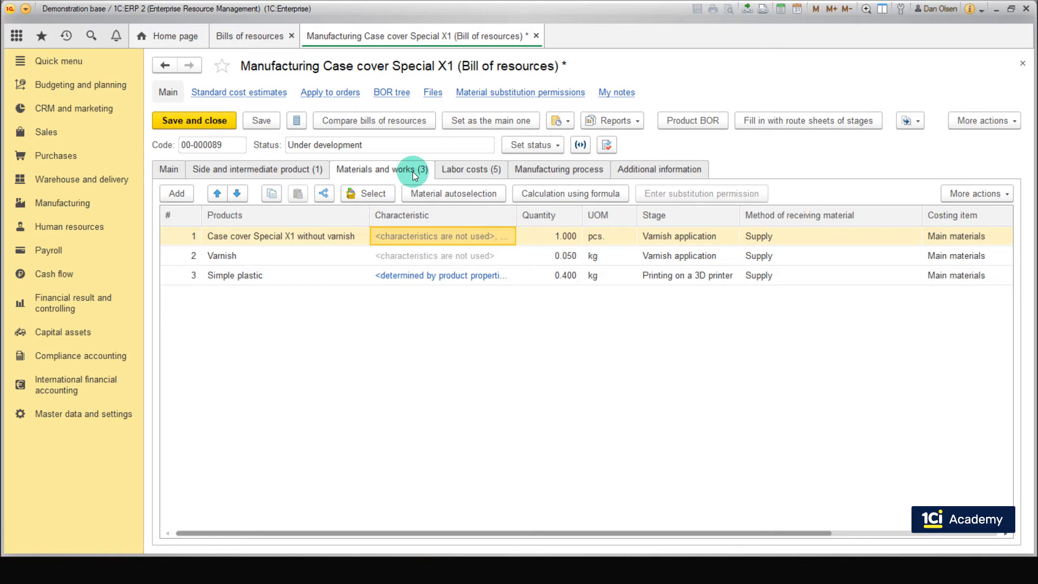
left_click(414, 235)
left_click(440, 231)
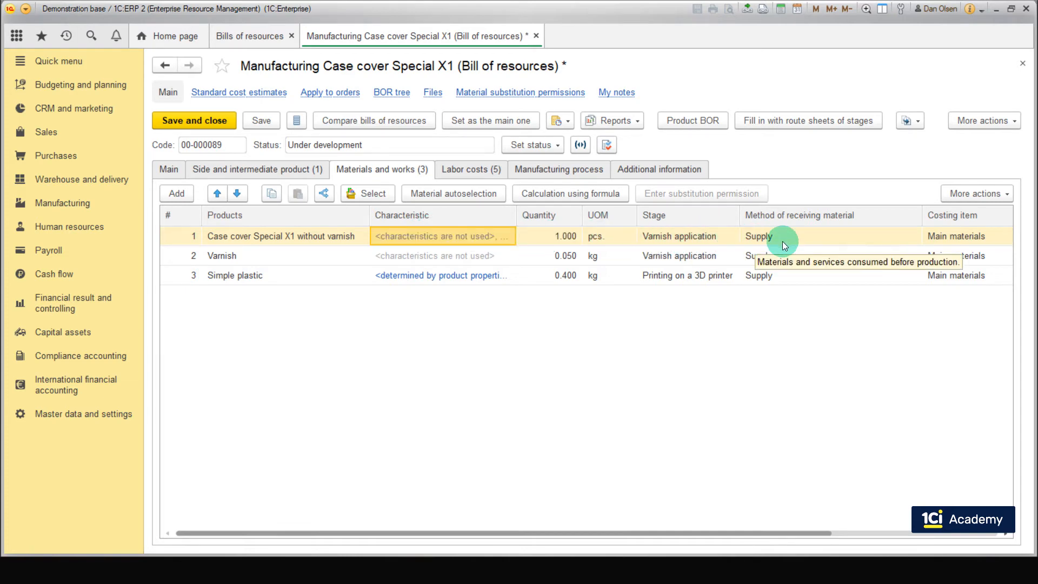
- Set the unvarnished case cover's receipt method to produced on the stage "Printing on a 3D printer", and set the bill's status to Valid
left_click(881, 235)
left_click(882, 236)
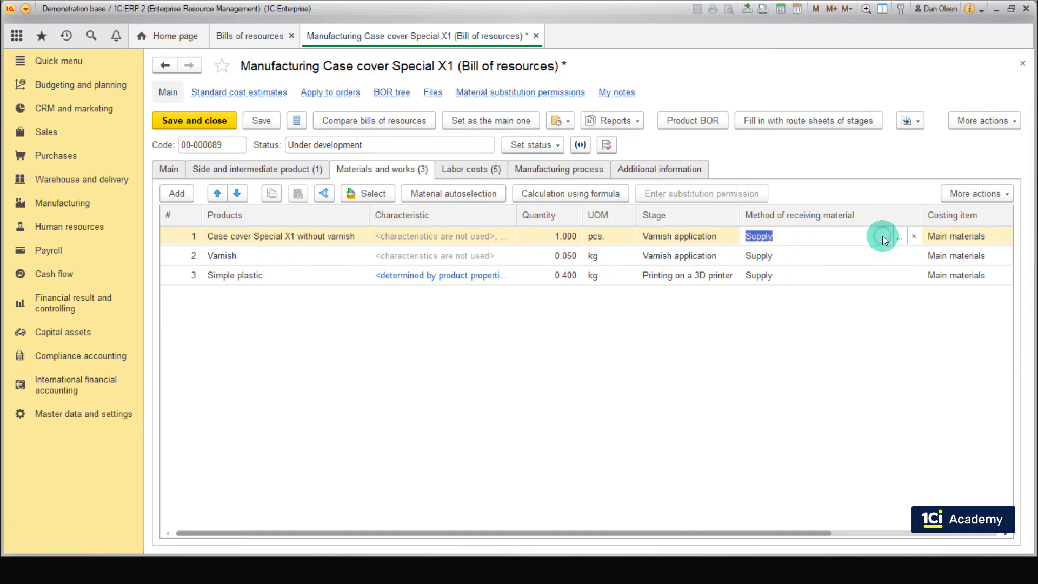
left_click(898, 238)
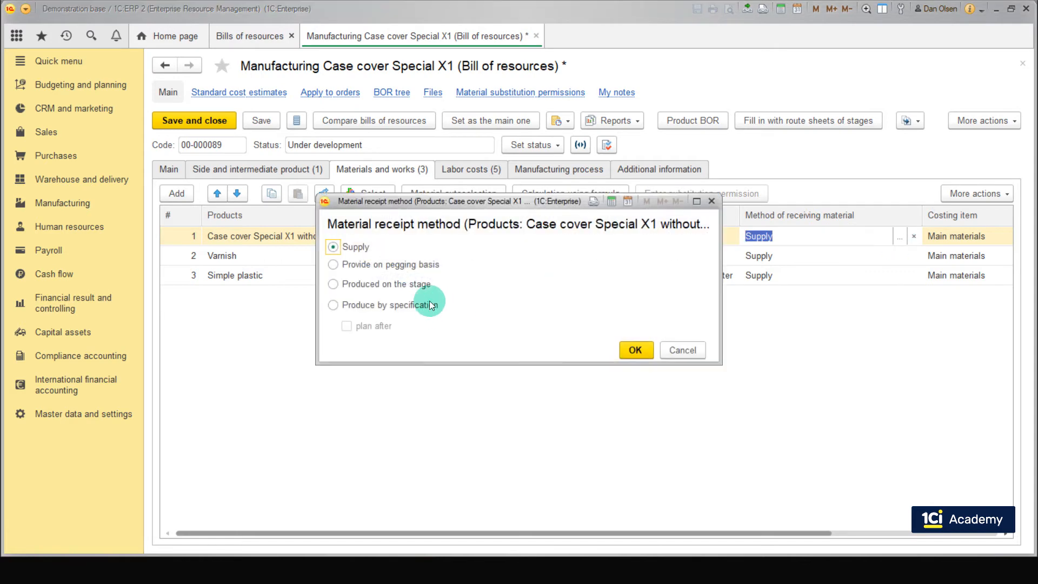
left_click(421, 283)
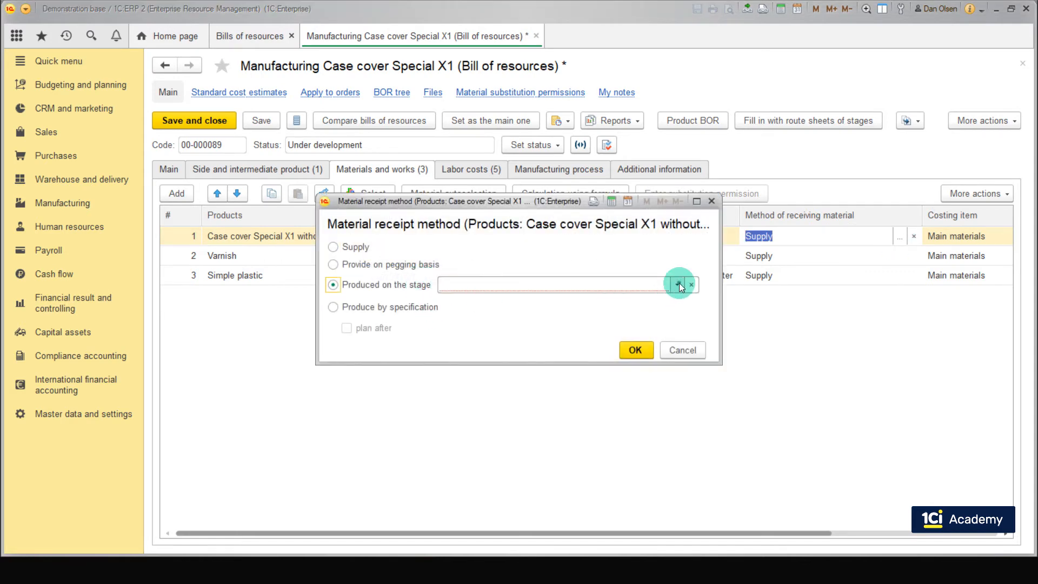
left_click(677, 285)
left_click(501, 324)
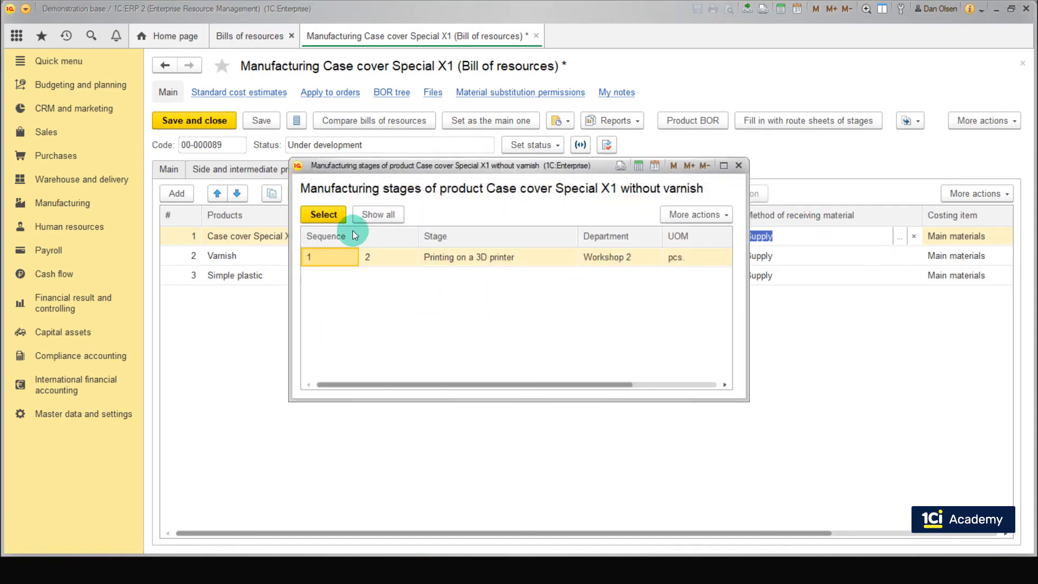
left_click(342, 216)
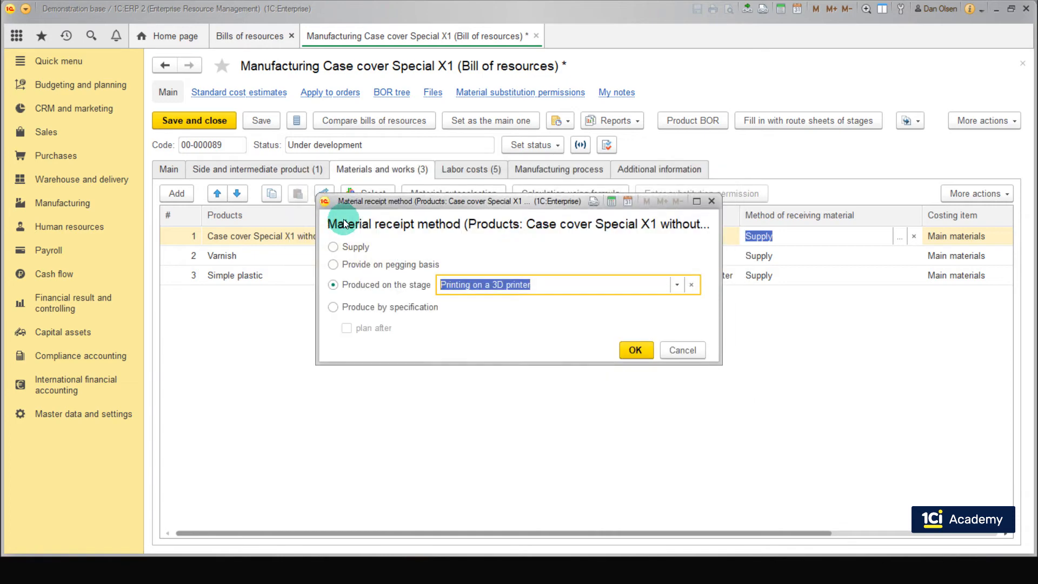
left_click(631, 350)
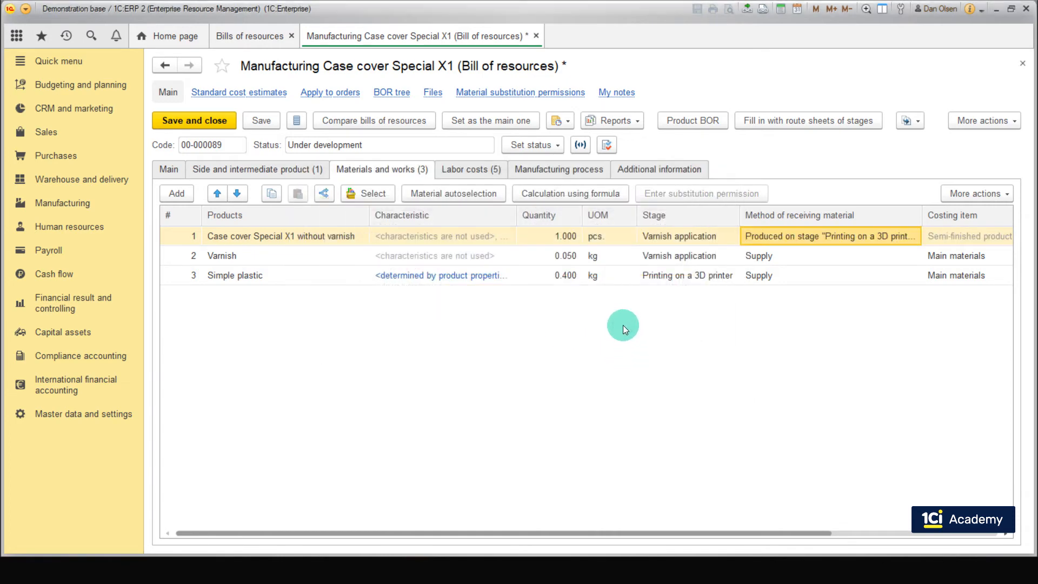
left_click(531, 145)
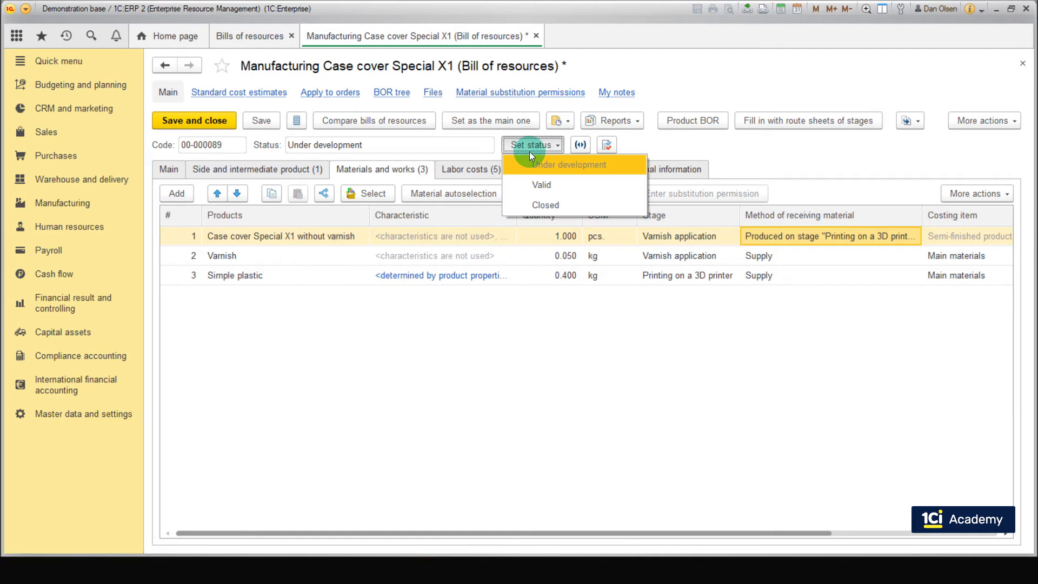
left_click(557, 184)
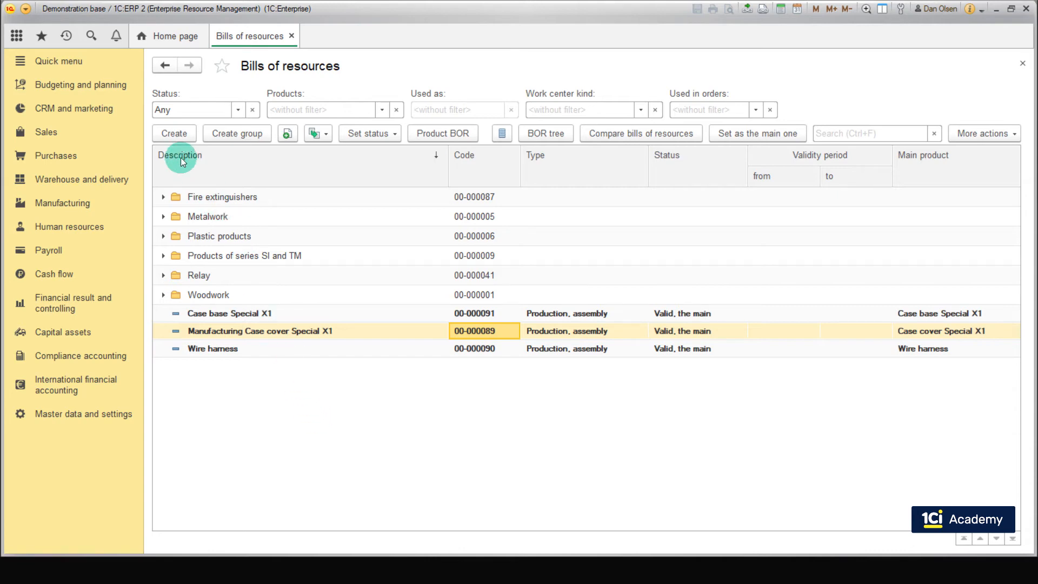
- Create a bill of resources described as "Wheel assembly" for the product Wheel assembly from the Wheel assemblies kind, with quantity 1
left_click(182, 136)
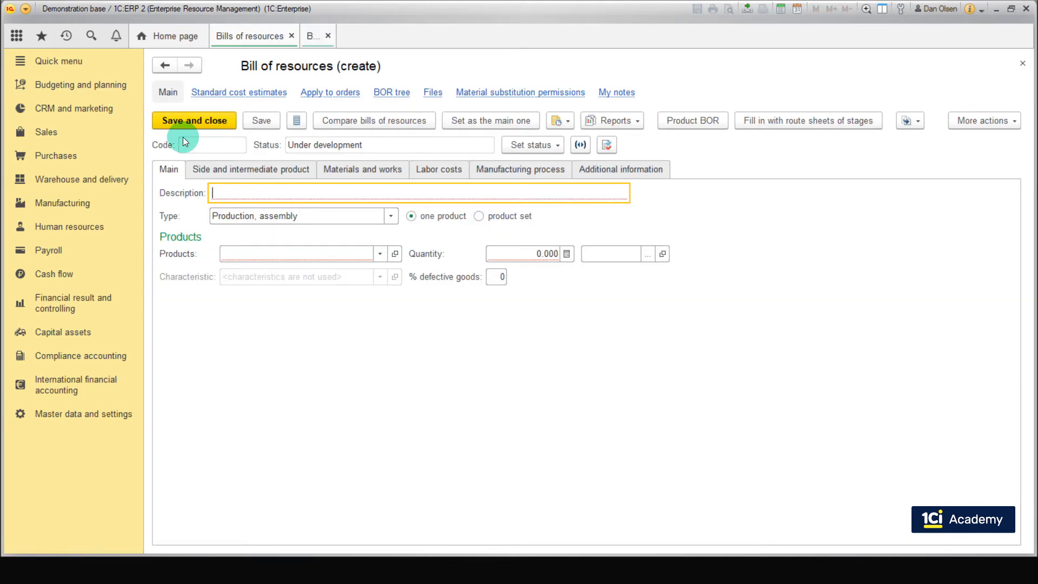
type("Wheel assembly")
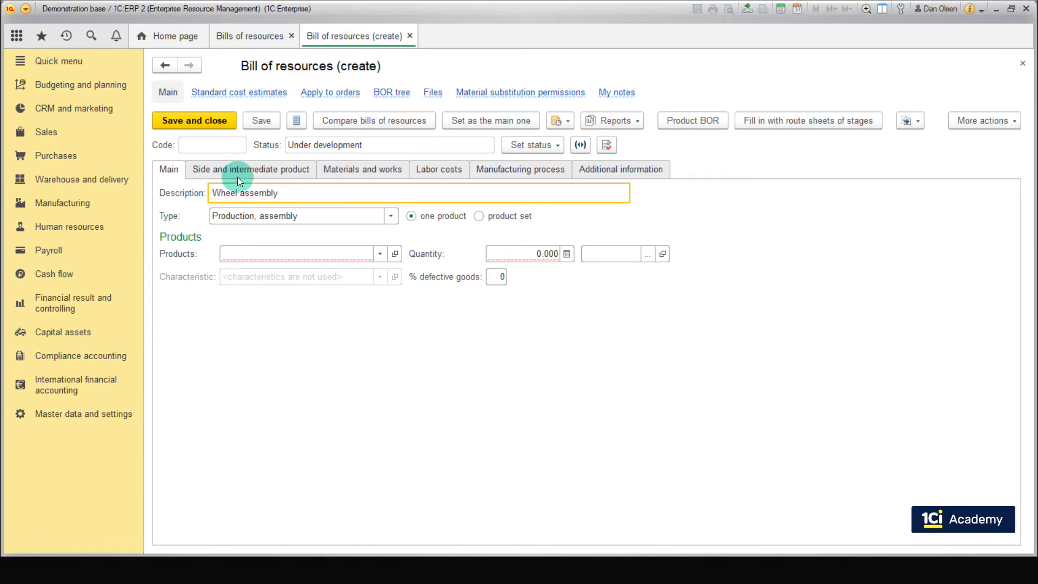
left_click(378, 255)
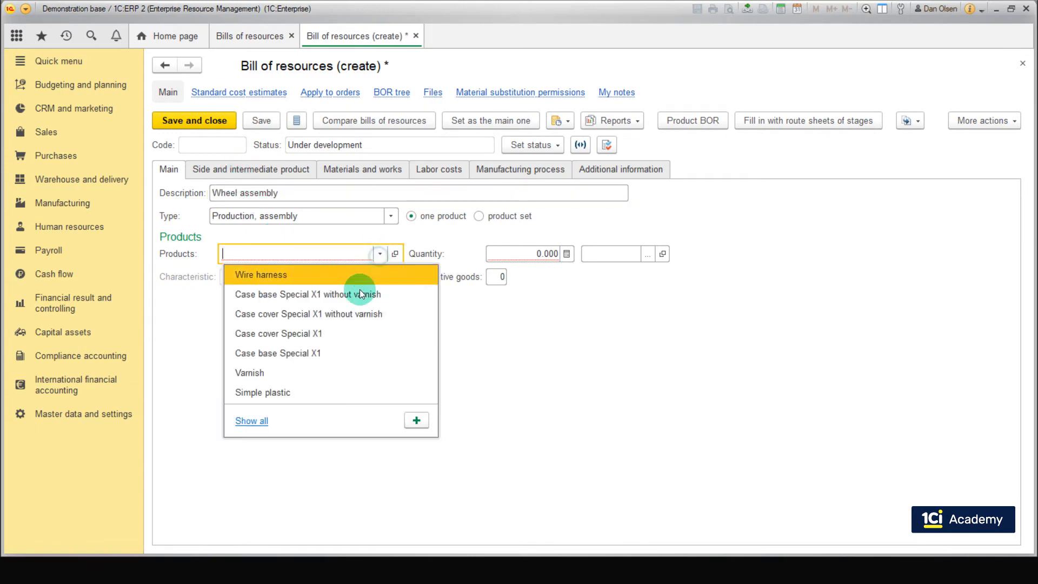
left_click(268, 421)
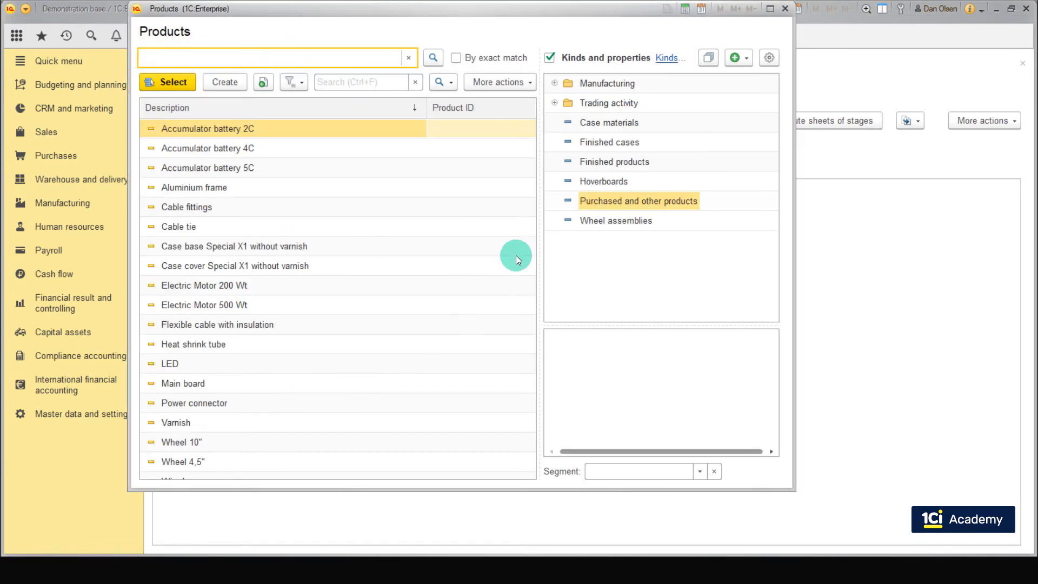
left_click(598, 219)
left_click(160, 83)
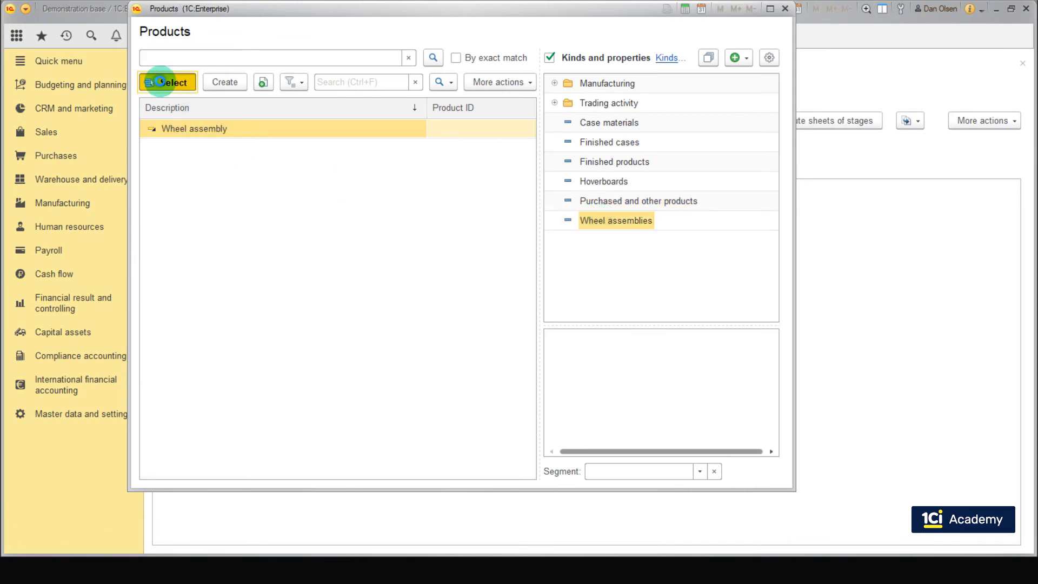
left_click(507, 254)
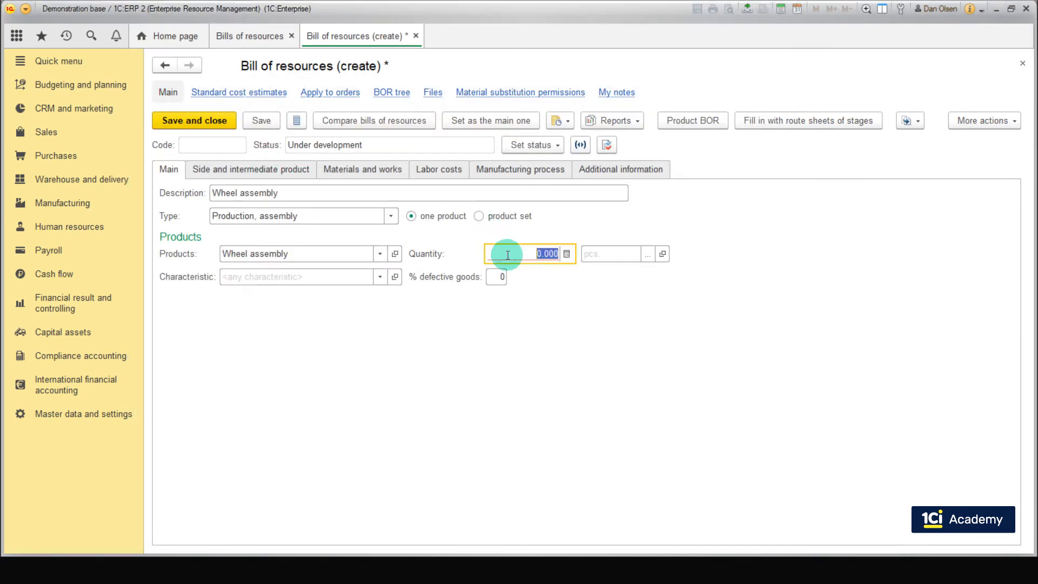
type("1")
left_click(628, 294)
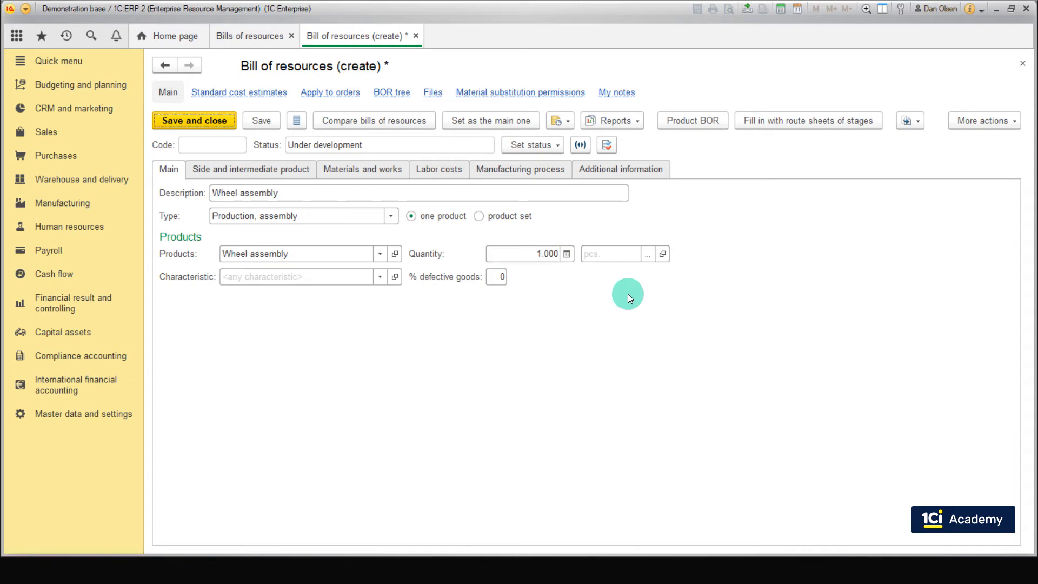
- Add two empty rows to the materials and works of the wheel assembly bill
left_click(381, 171)
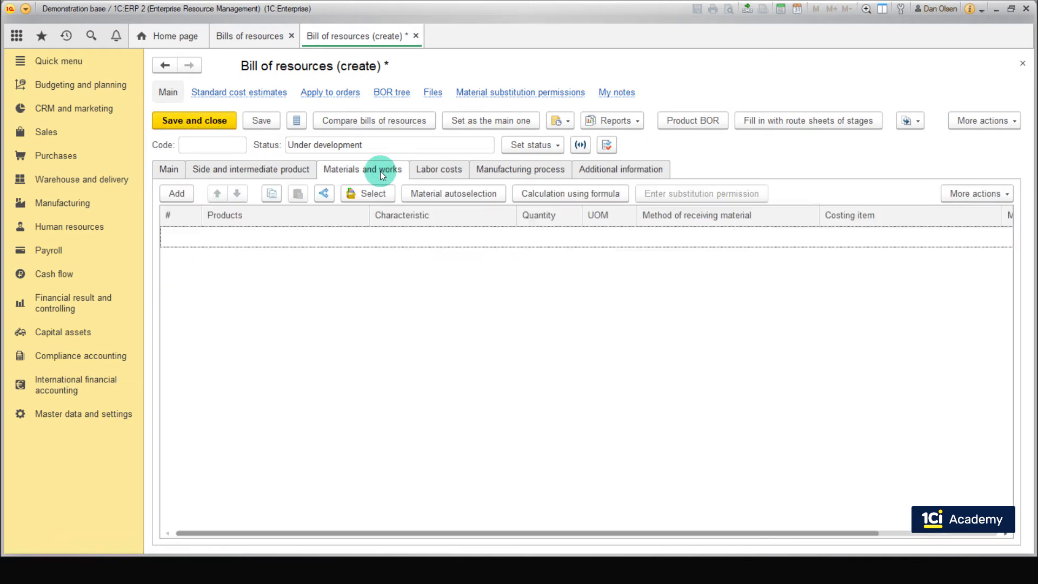
left_click(173, 197)
left_click(186, 265)
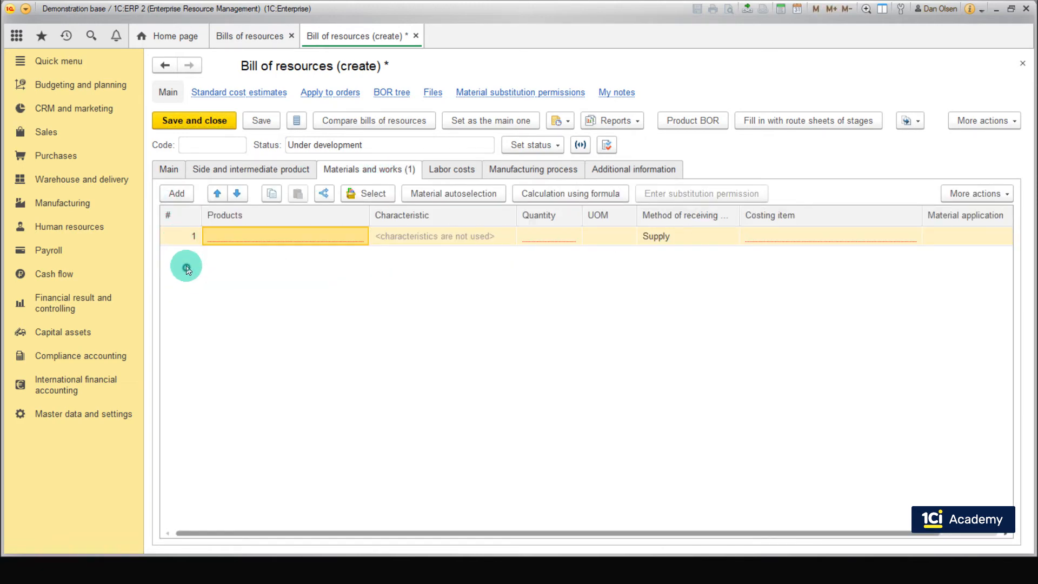
left_click(181, 196)
left_click(199, 273)
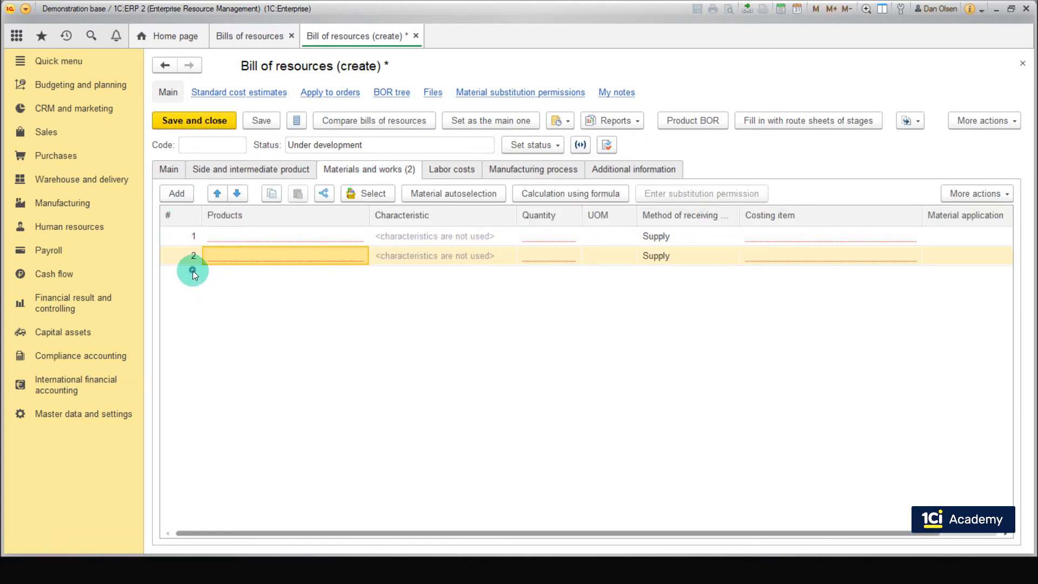
- Configure material autoselection for the first row so the material comes from the product characteristic property "Wheel diameter", and save the setting
left_click(254, 238)
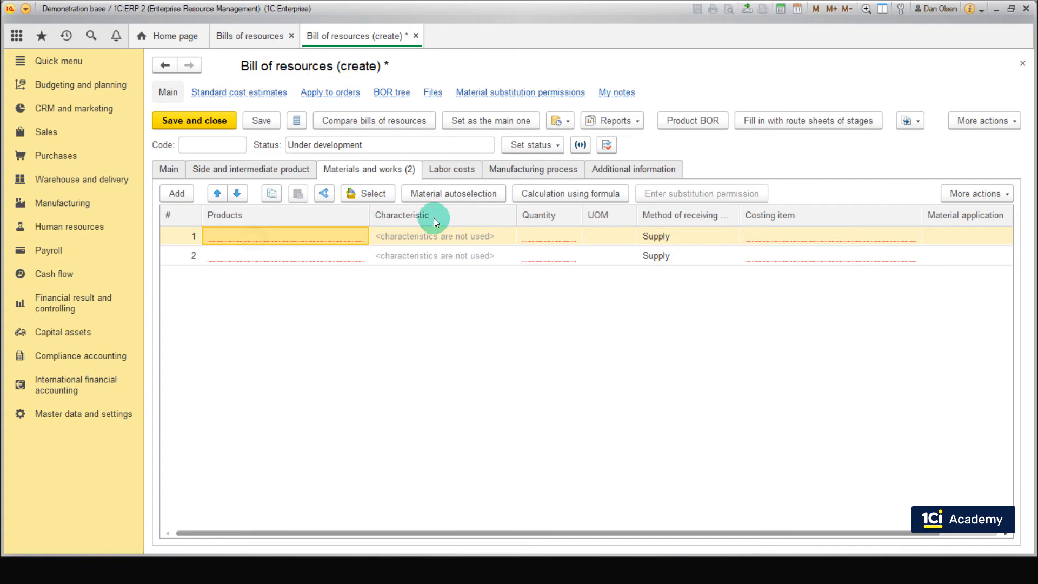
left_click(488, 199)
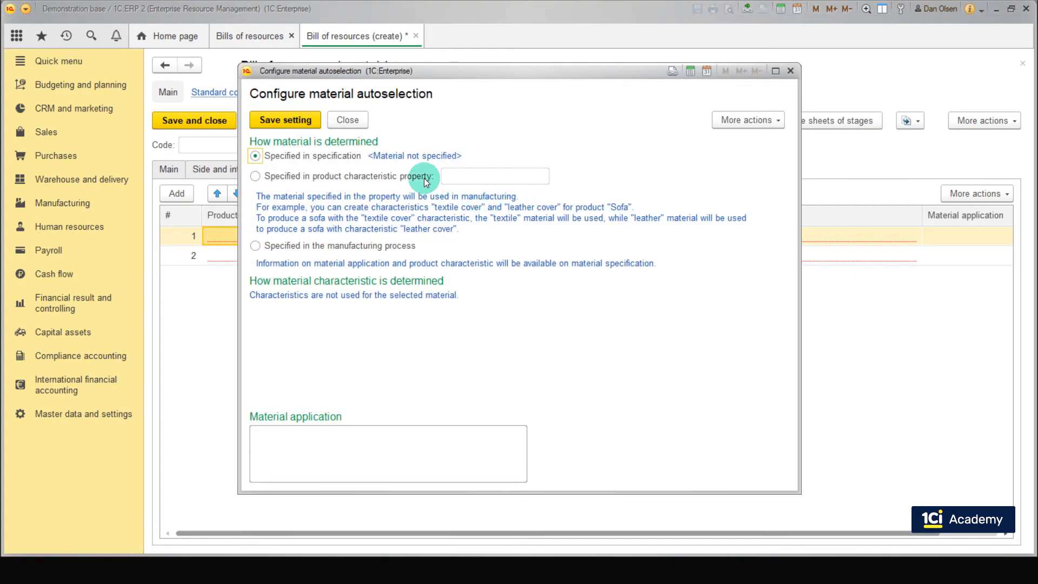
left_click(405, 177)
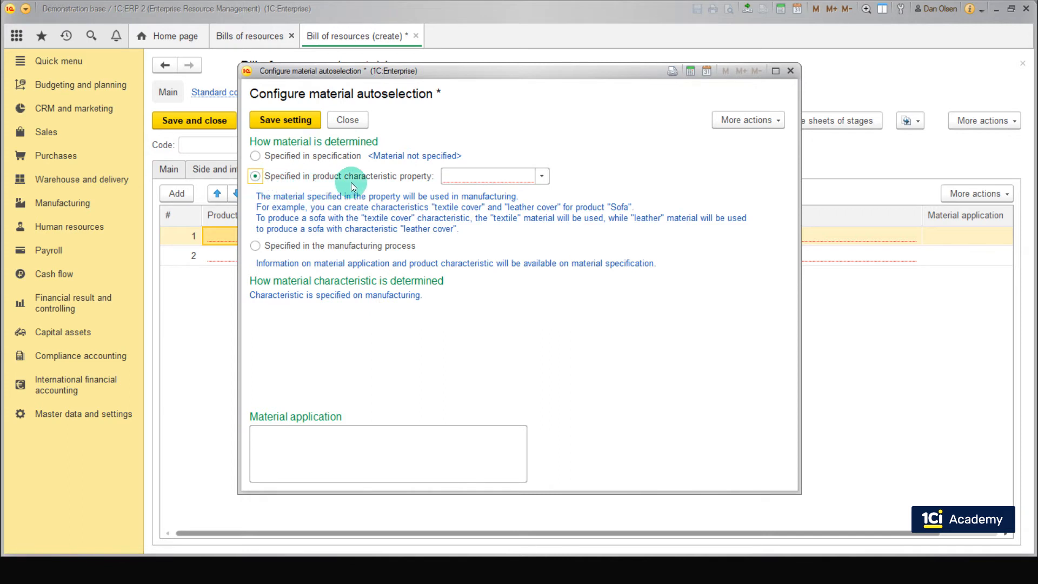
left_click(541, 179)
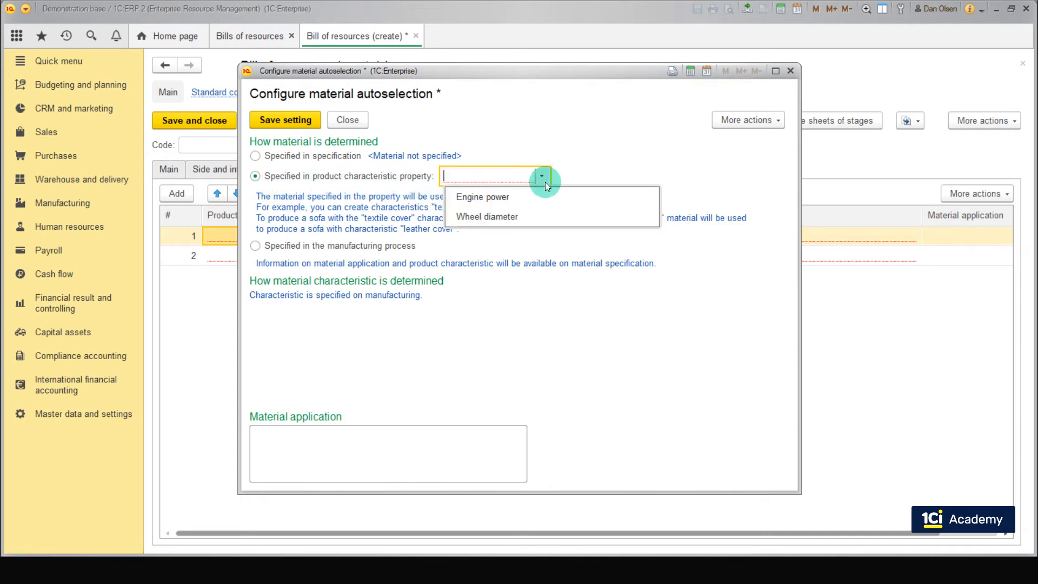
left_click(542, 217)
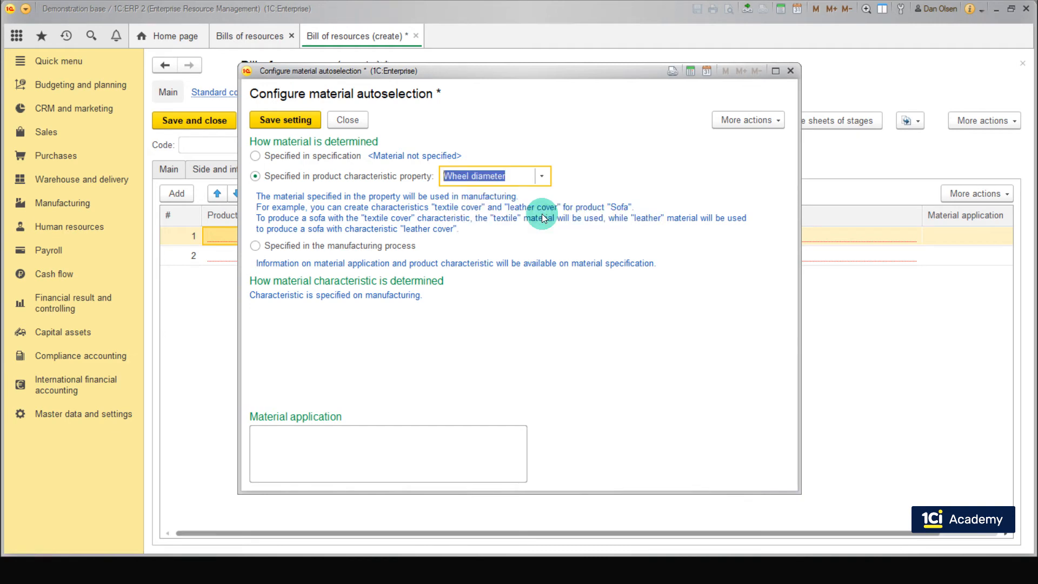
left_click(280, 120)
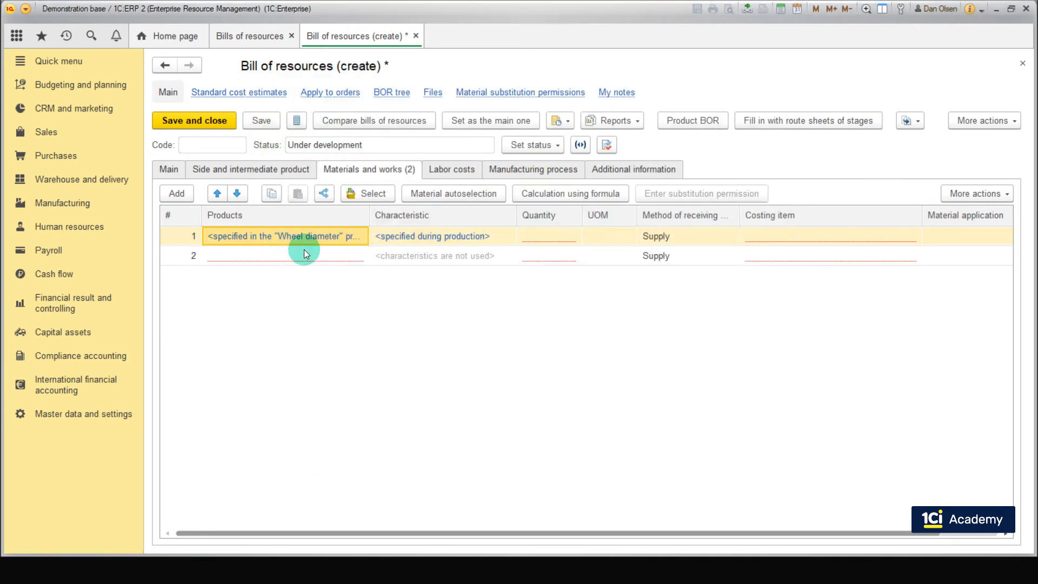
- Configure material autoselection for the second row to use the product characteristic property "Engine power", and save the setting
left_click(304, 255)
left_click(453, 193)
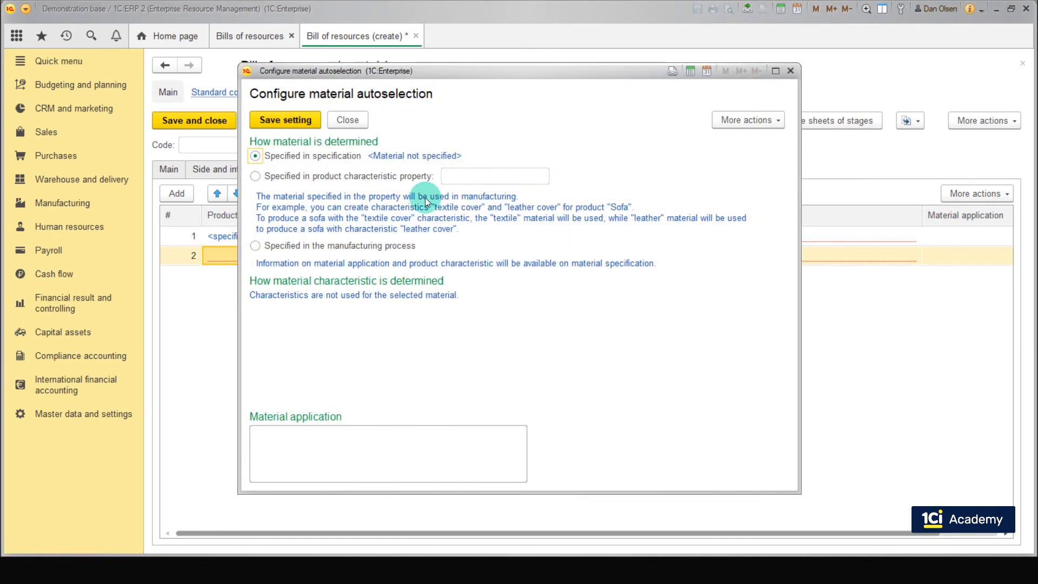
left_click(357, 178)
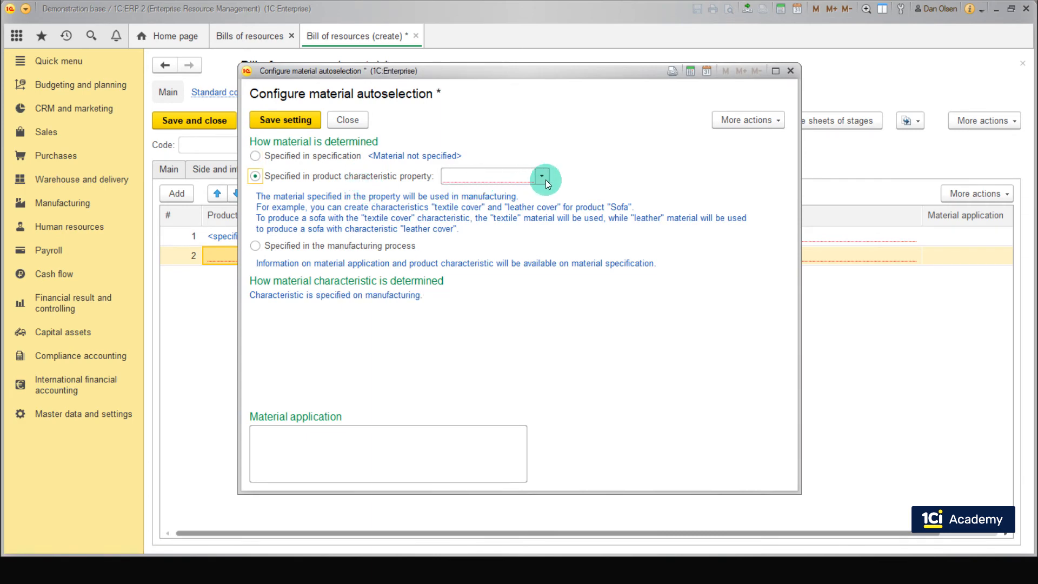
left_click(546, 180)
left_click(505, 197)
left_click(286, 120)
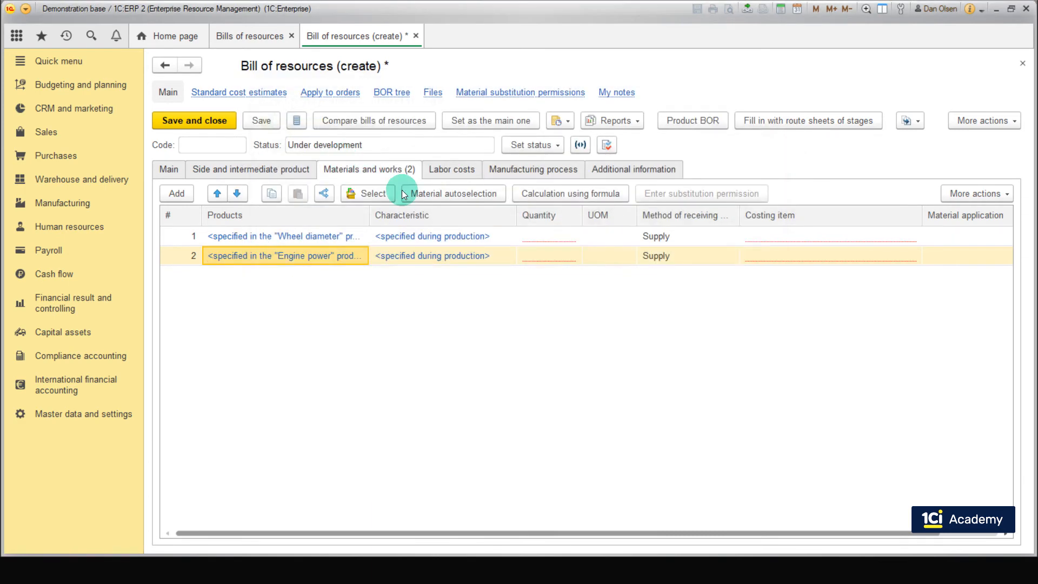
- Set the quantity of both the wheel diameter and engine power material rows to 1
left_click(545, 229)
left_click(544, 227)
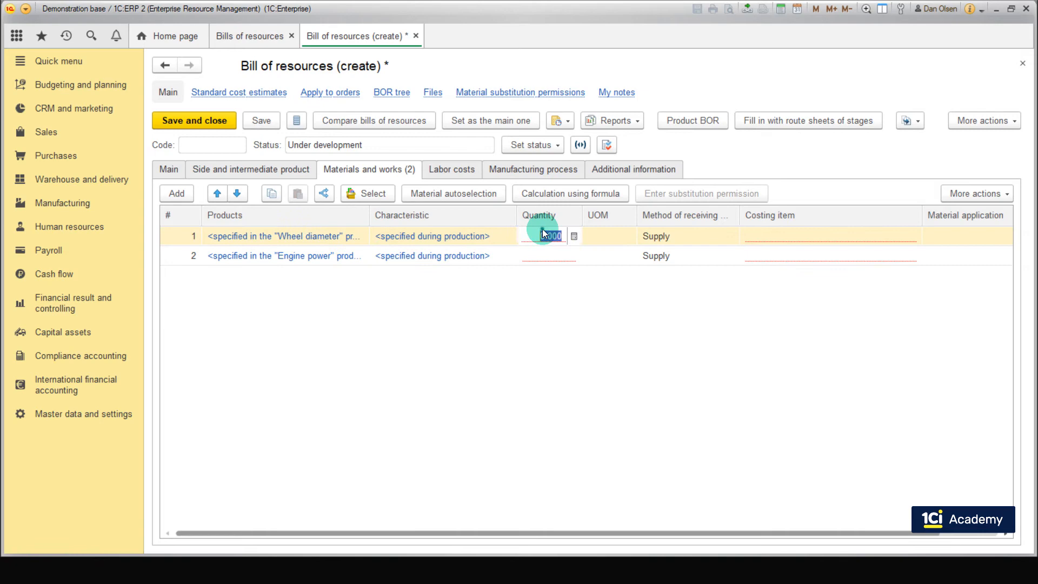
type("1")
left_click(533, 256)
type("1")
key("Return")
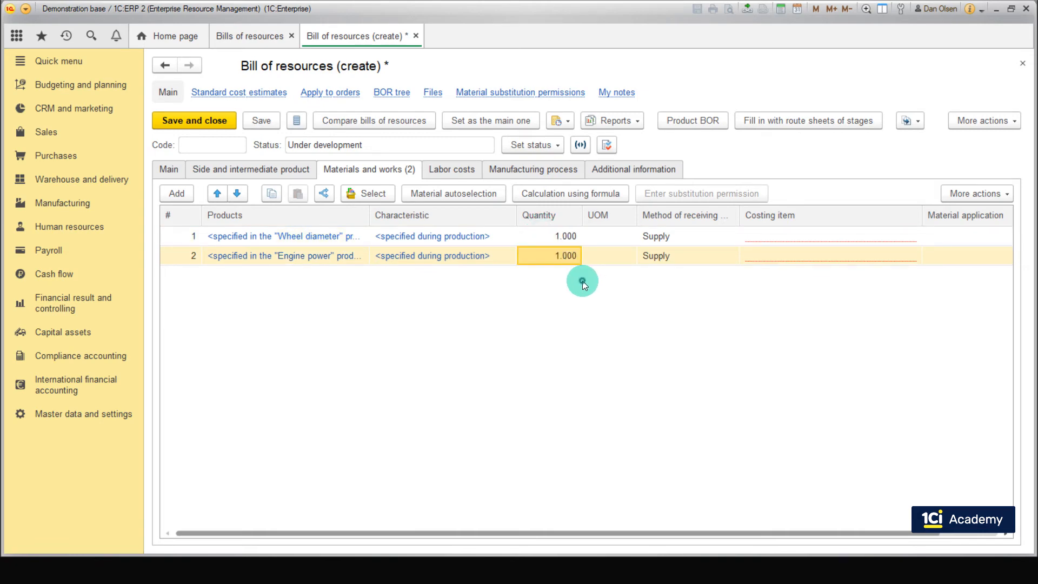
- Assign the costing item "Main materials" to both autoselected material rows
left_click(865, 234)
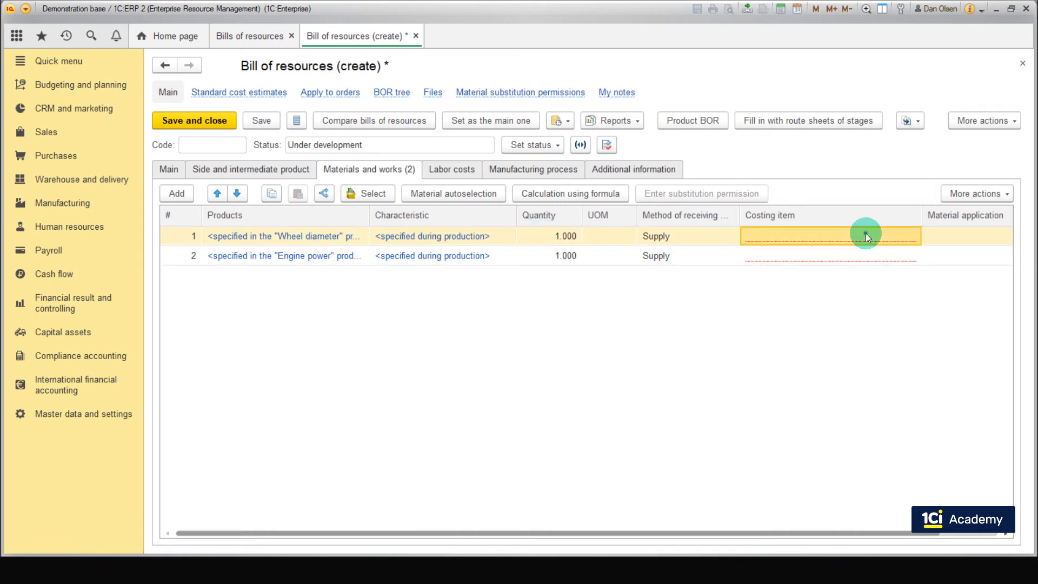
left_click(864, 238)
left_click(851, 256)
left_click(846, 255)
left_click(846, 255)
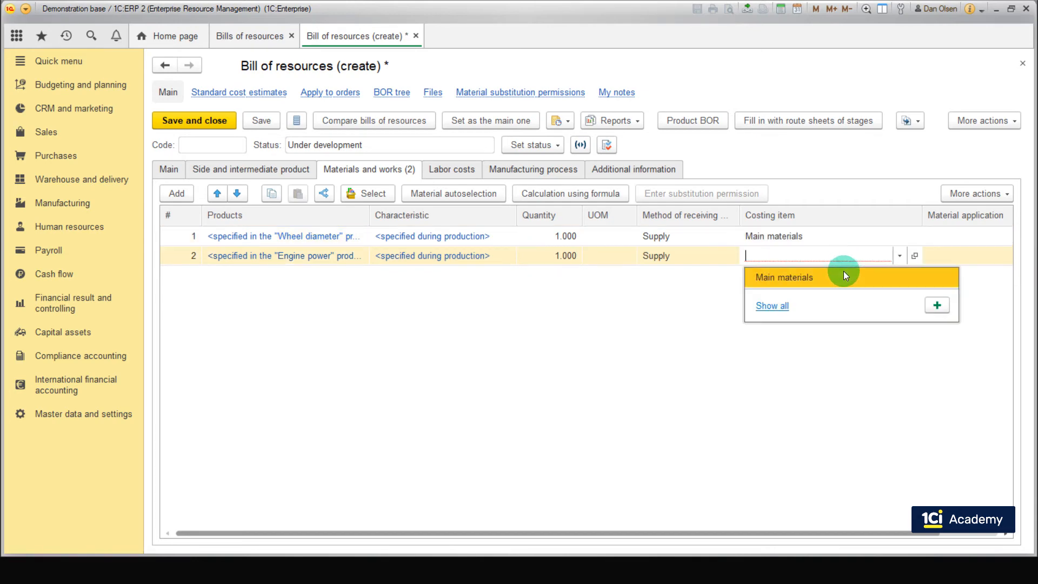
left_click(843, 271)
left_click(844, 270)
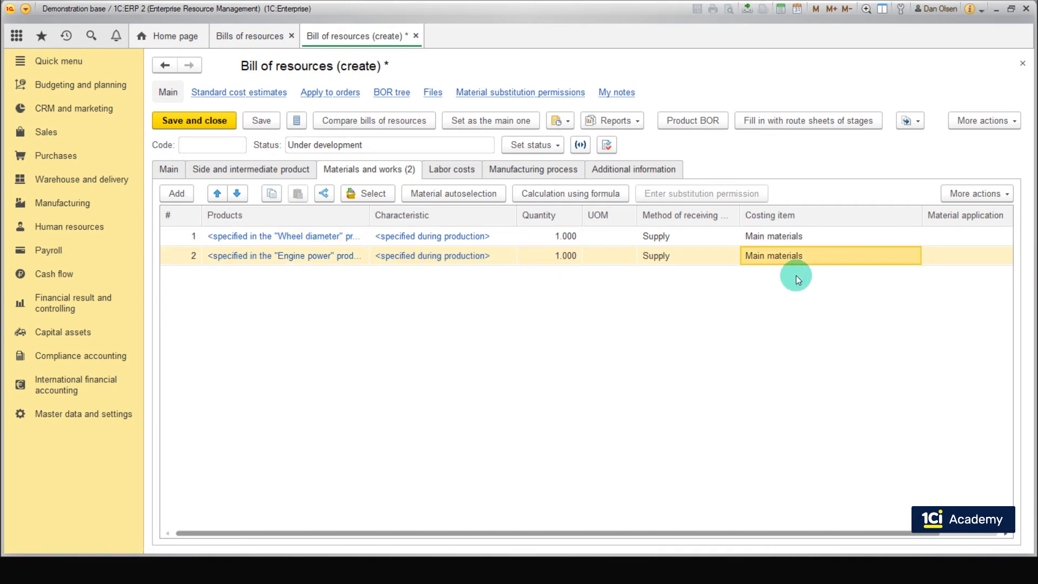
- Add a labor cost row and create its work kind "Assembly" with qualification "3 category" and unit of measure h, then save the work kind
left_click(463, 170)
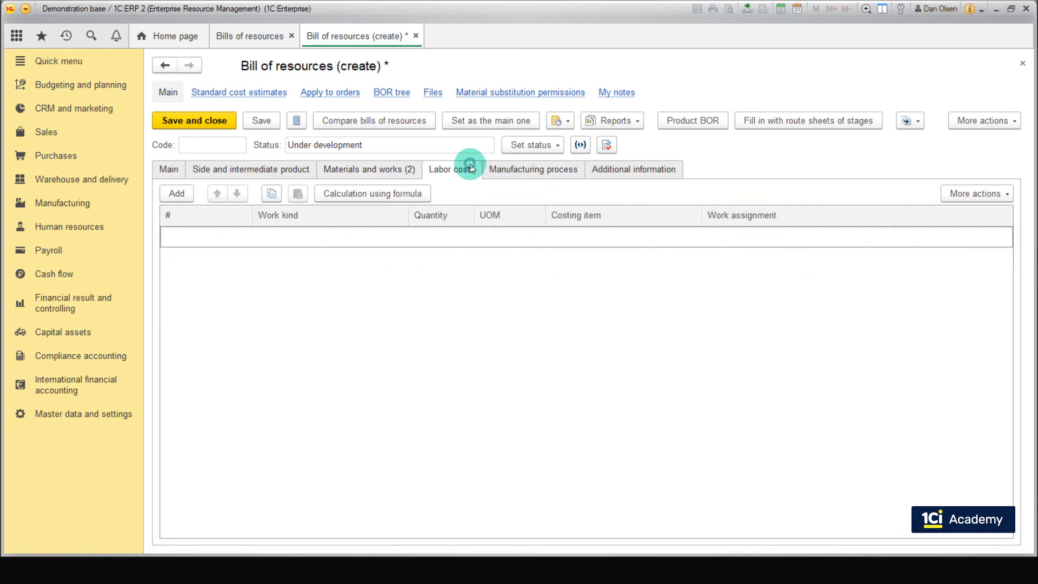
left_click(176, 195)
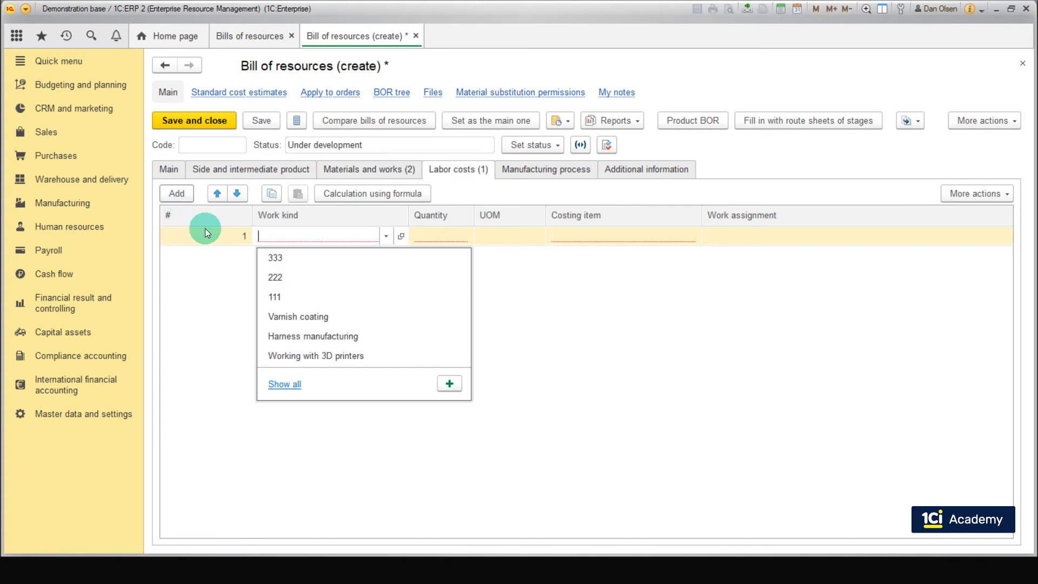
left_click(449, 384)
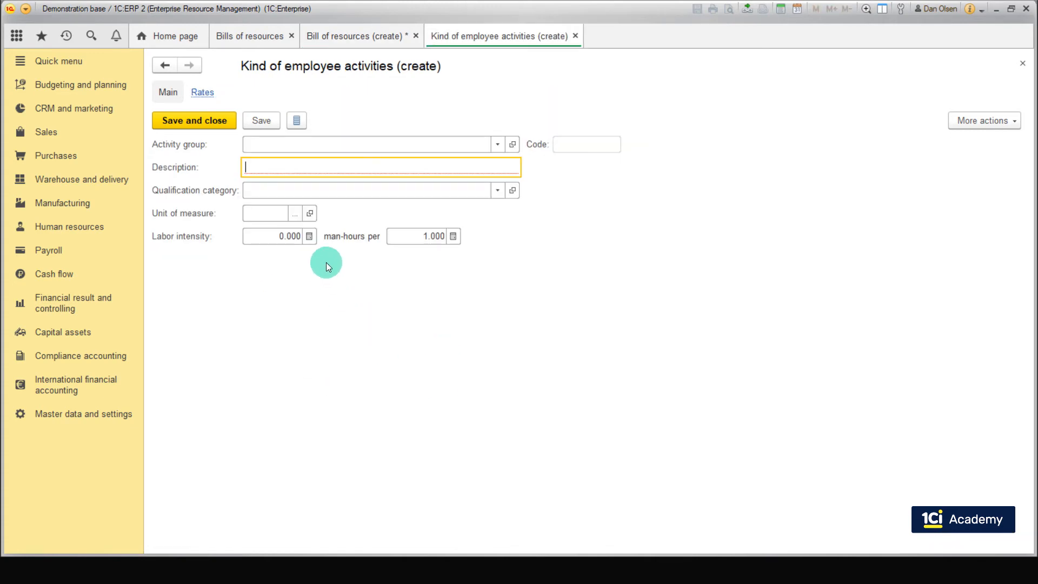
type("Assembly")
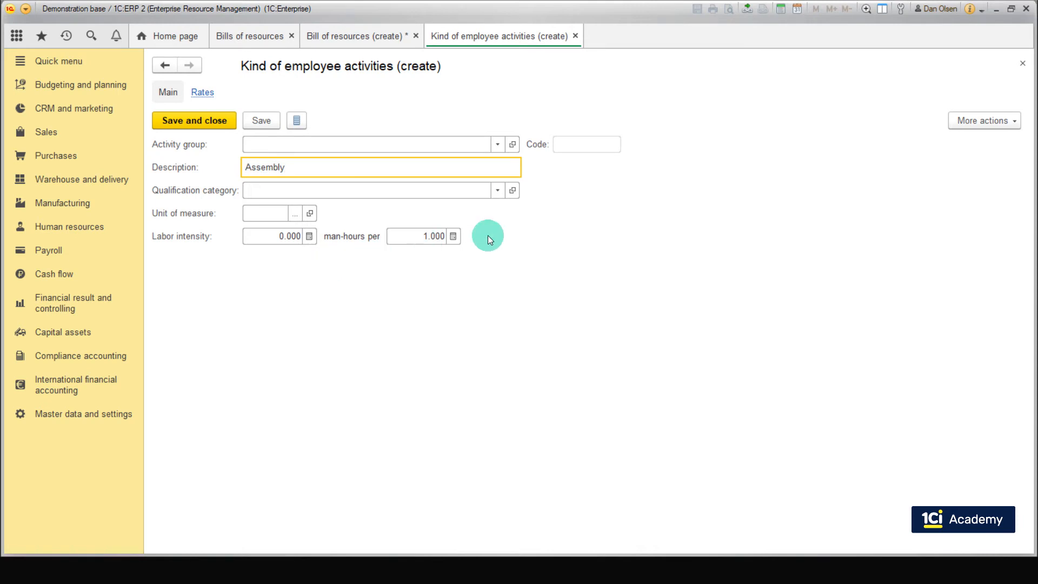
left_click(496, 192)
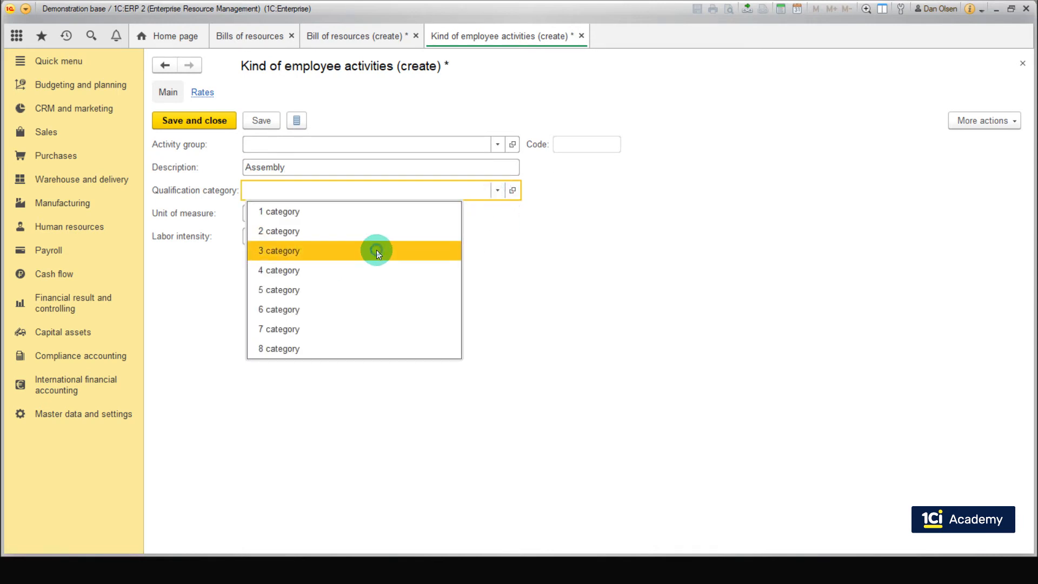
left_click(377, 252)
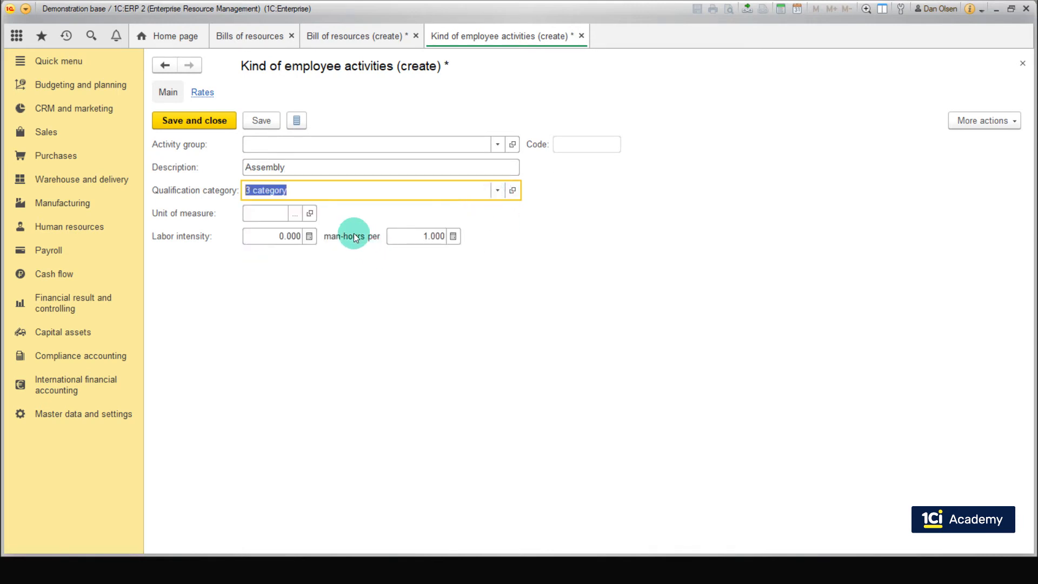
left_click(296, 213)
double_click(408, 322)
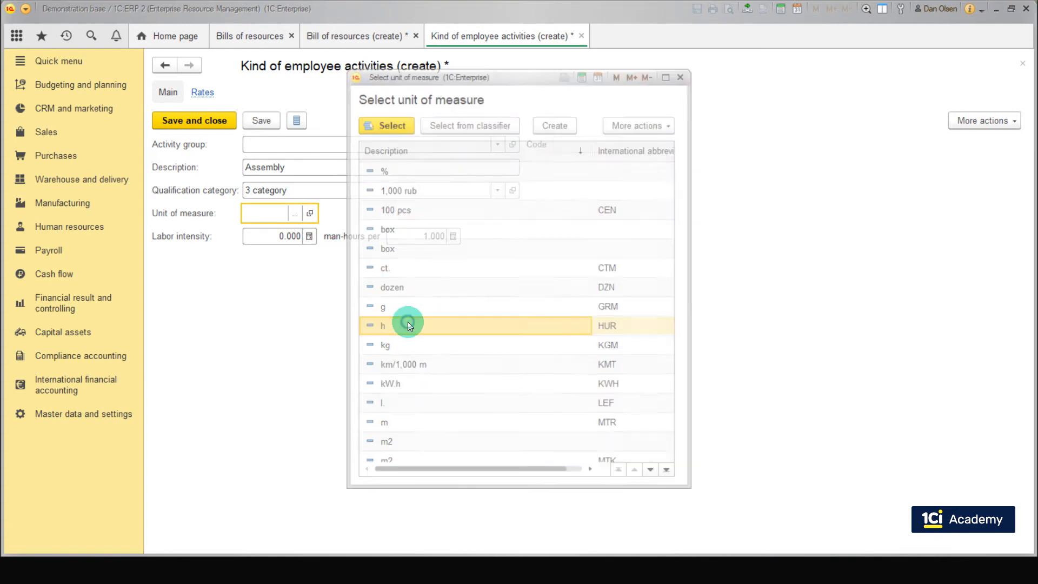
left_click(254, 119)
- Record a 12 EUR rate for the Assembly work kind, period 08/01/2019 and "3 category", save it, and close the work kind form
left_click(202, 93)
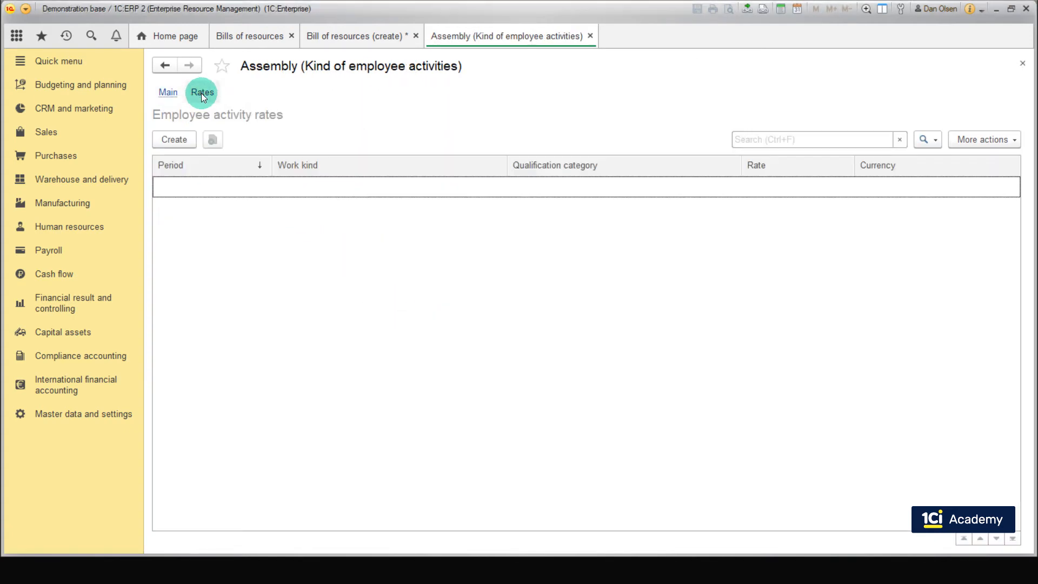
left_click(177, 141)
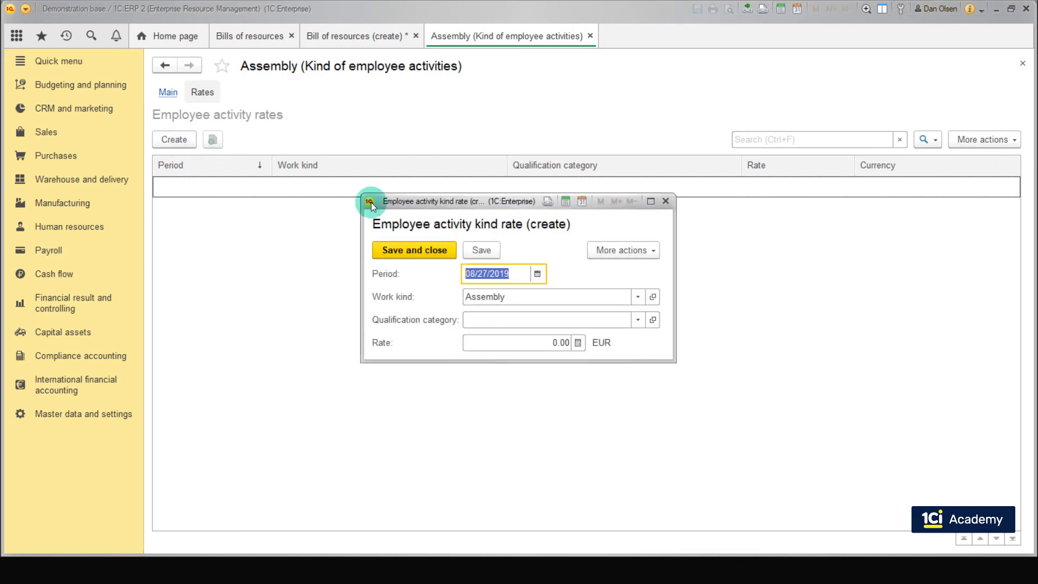
left_click(537, 275)
left_click(651, 342)
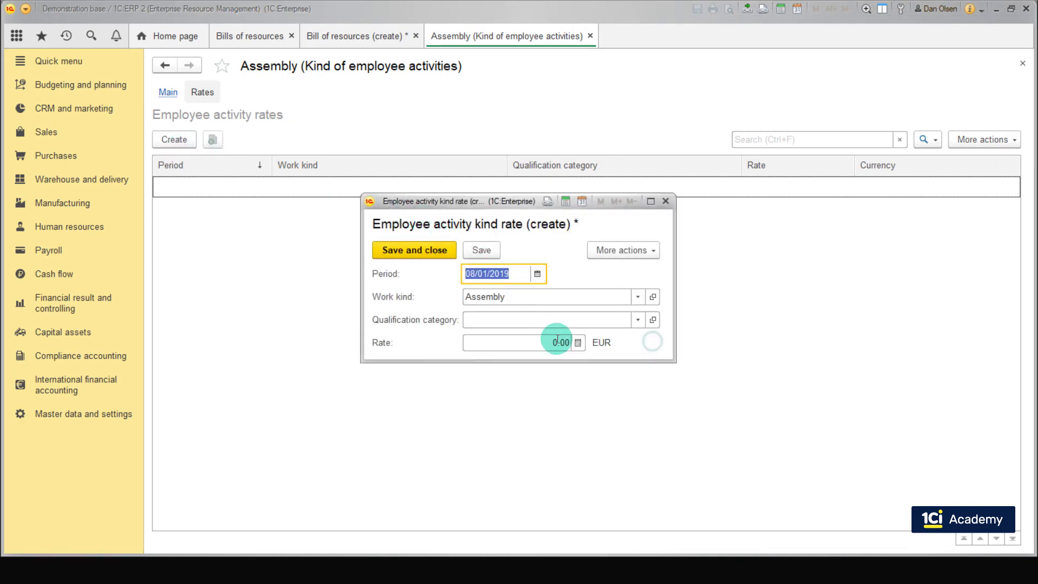
left_click(557, 340)
type("12")
left_click(642, 319)
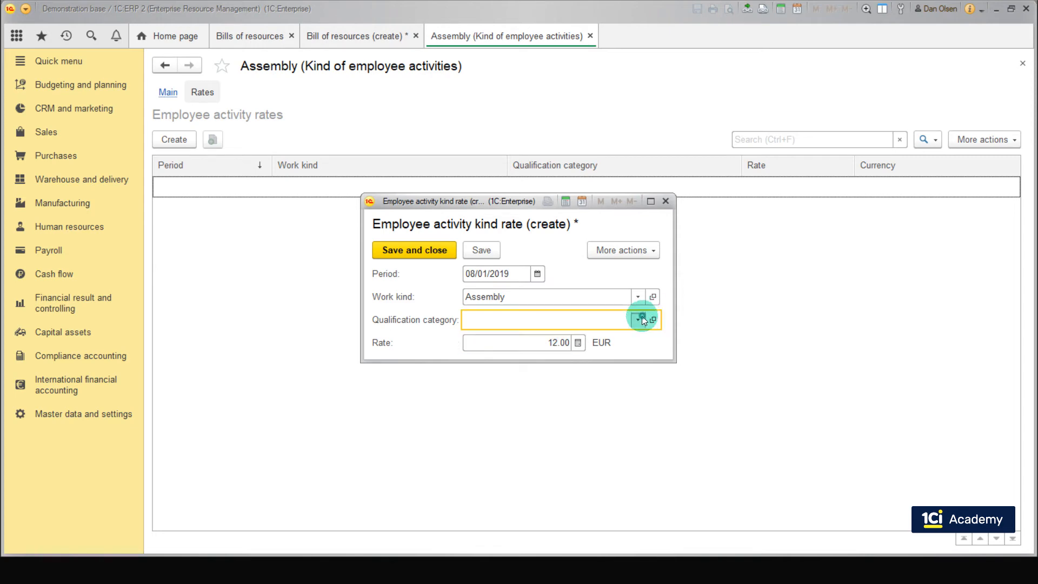
left_click(572, 376)
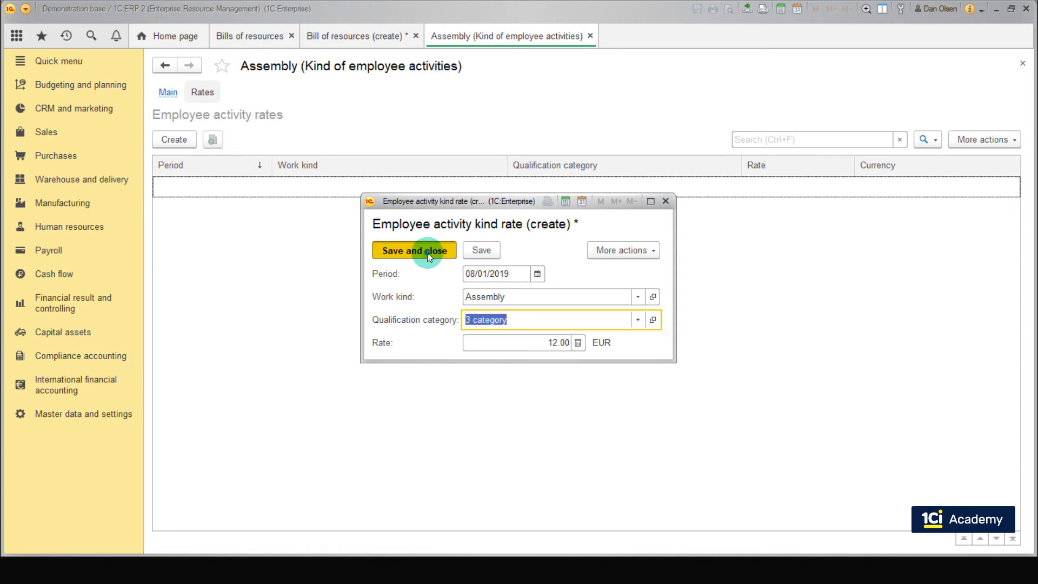
left_click(427, 254)
left_click(431, 215)
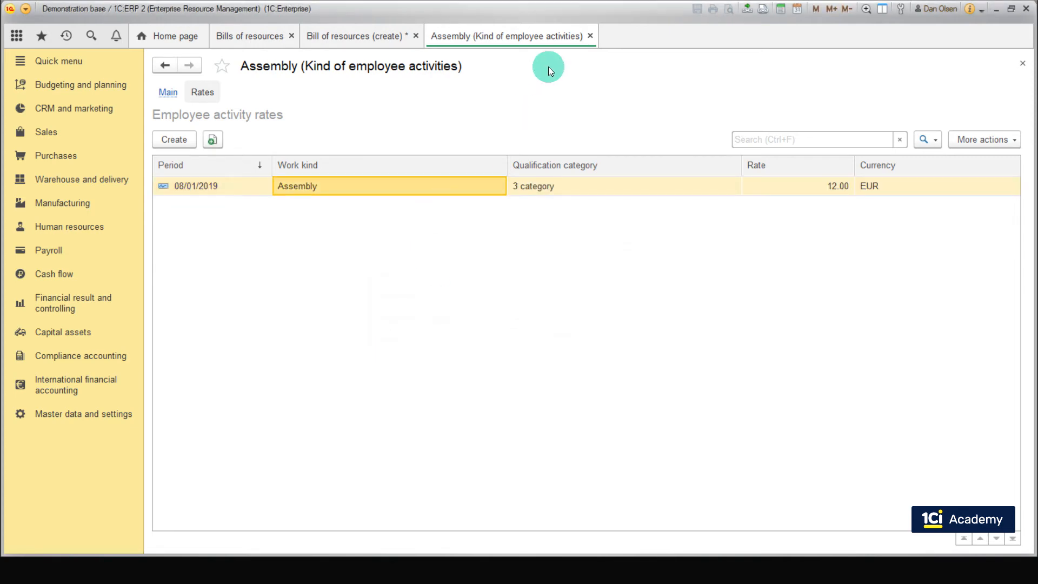
left_click(590, 36)
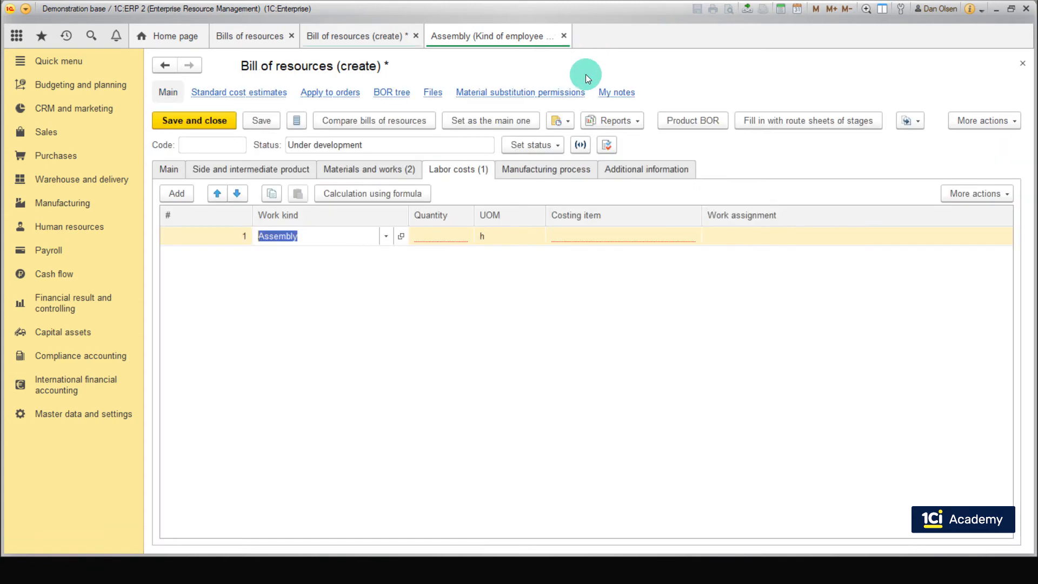
- Set the Assembly labor cost row to a quantity of 0.5 h and assign the costing item "Payroll"
left_click(444, 236)
type("0.5")
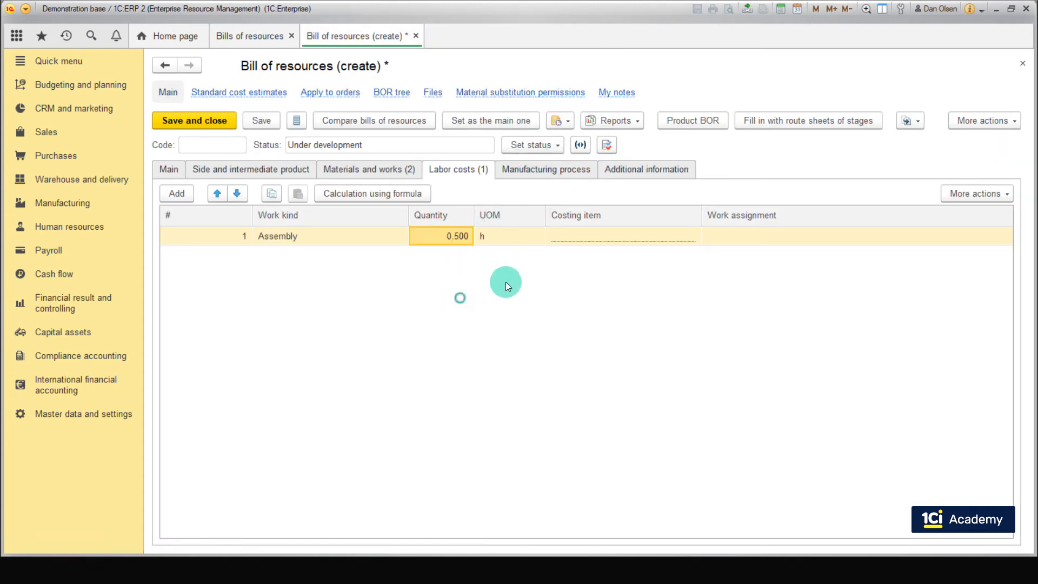
left_click(614, 236)
left_click(621, 259)
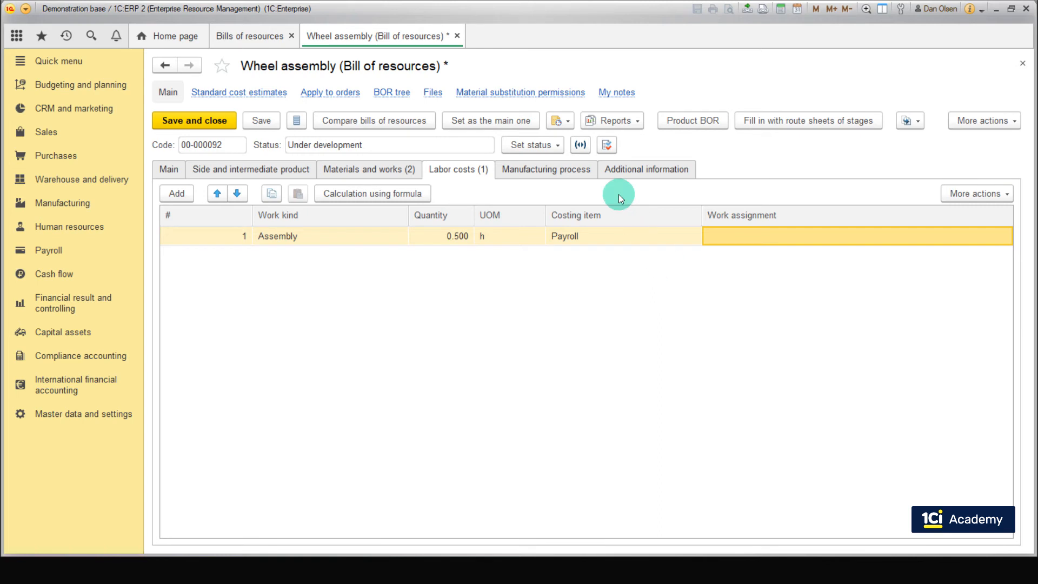
- Create and save the production stage "Wheel assembly" in department "Workshop 1" for the single-stage process, and open the bill's status choices
left_click(576, 175)
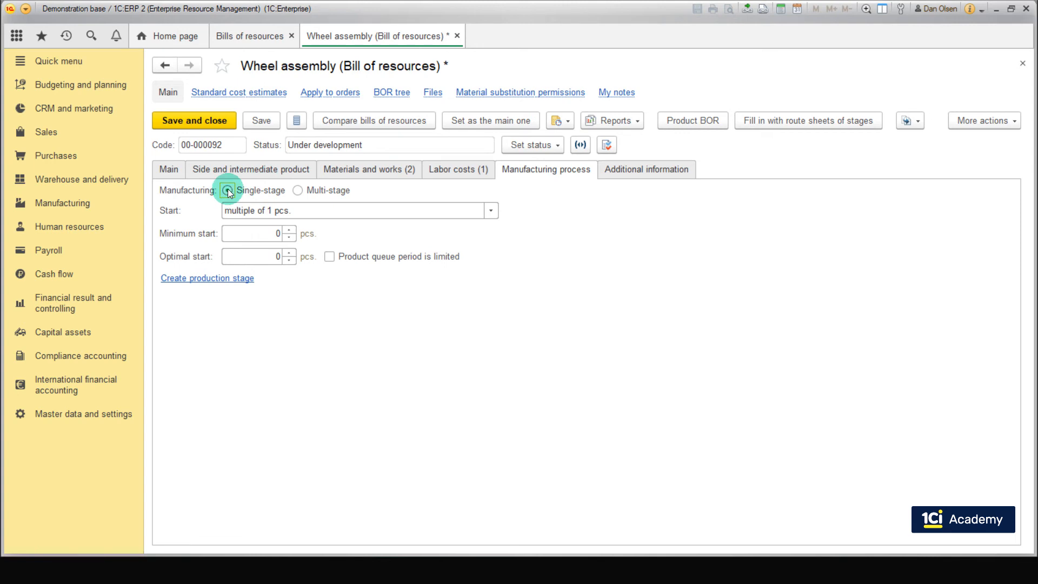
left_click(224, 281)
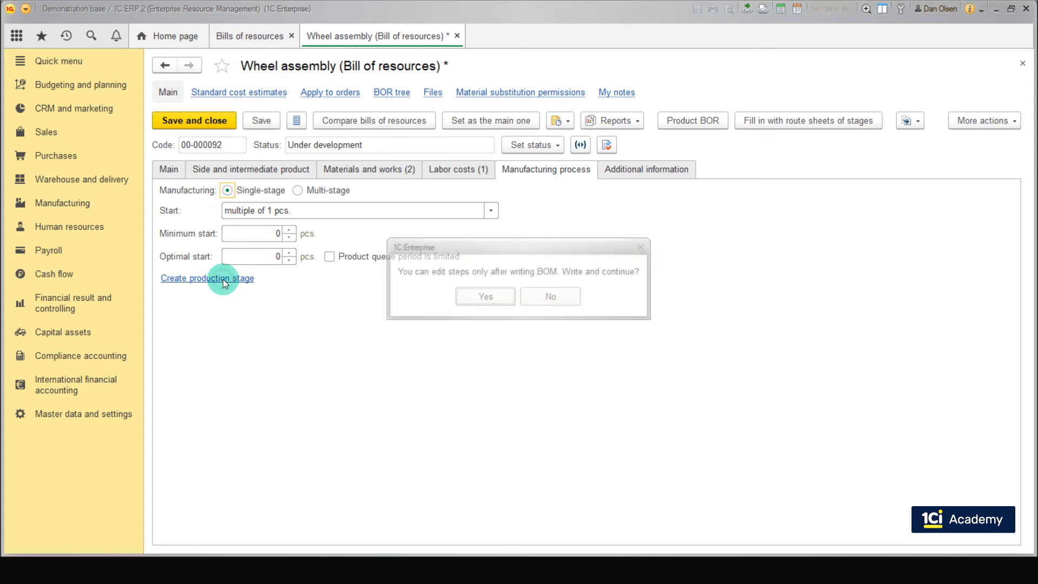
left_click(472, 292)
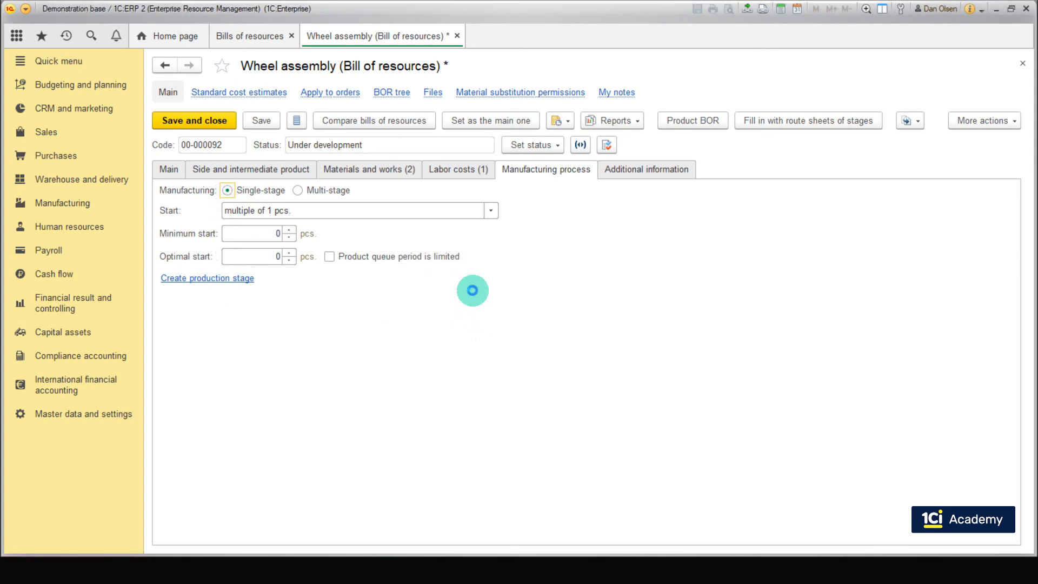
type("Wheel assembly")
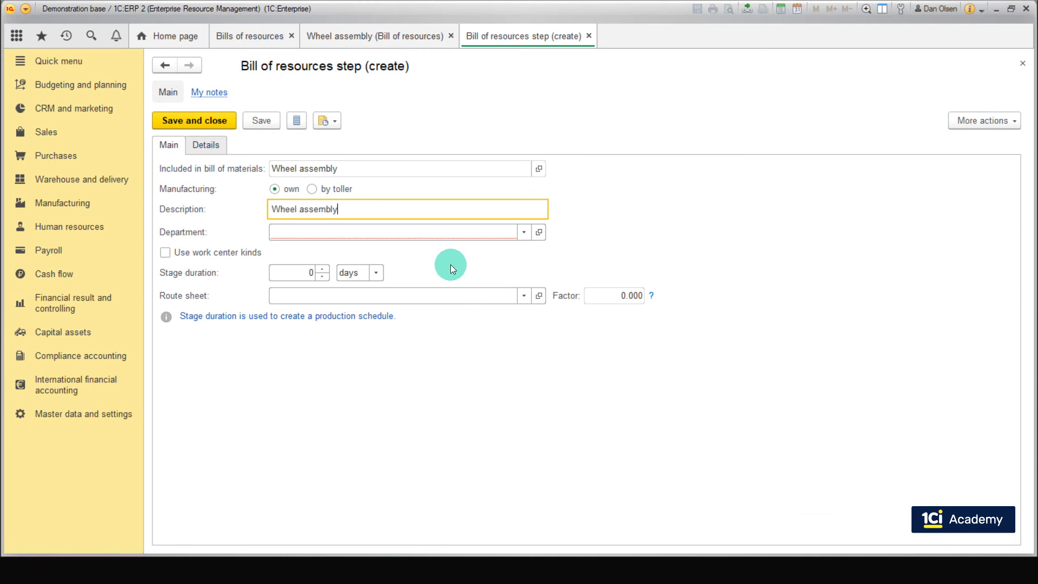
left_click(524, 233)
left_click(301, 299)
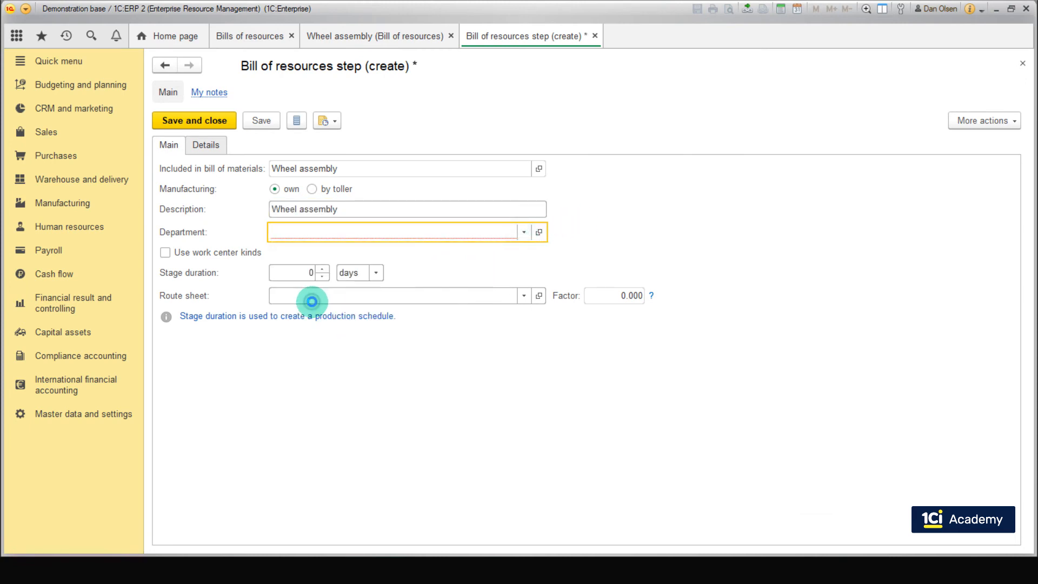
double_click(200, 366)
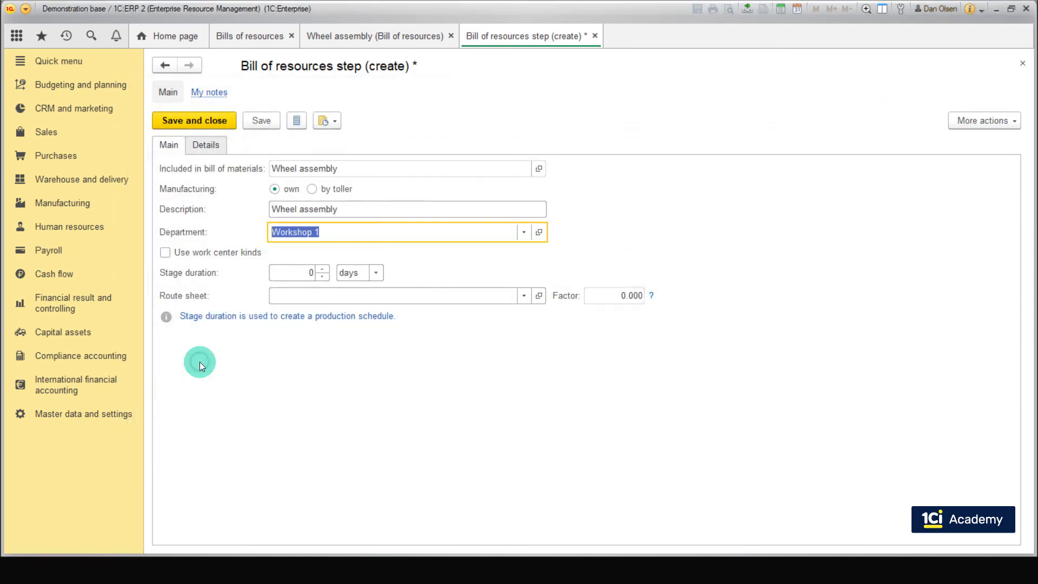
left_click(181, 122)
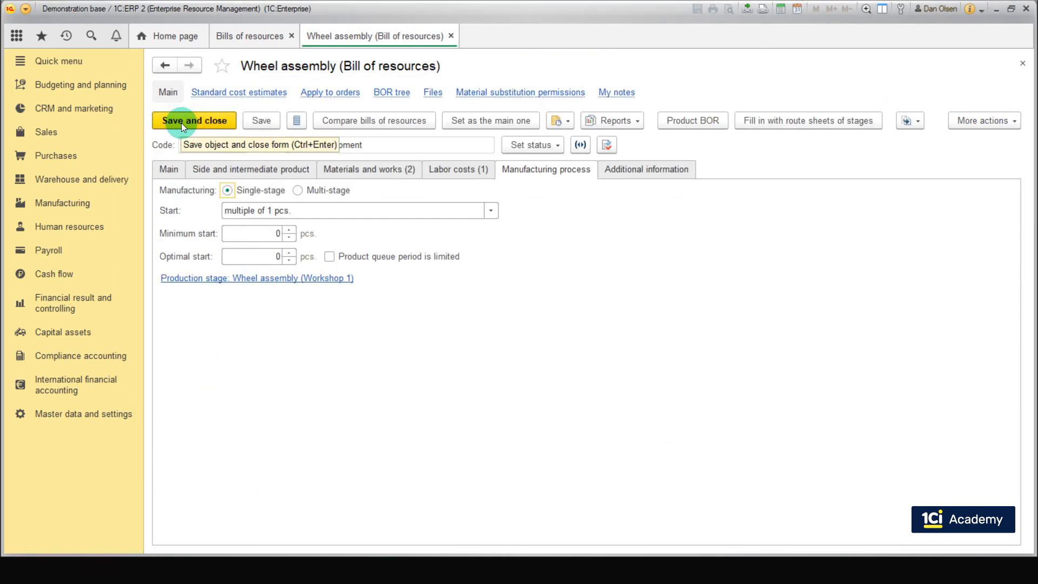
left_click(517, 147)
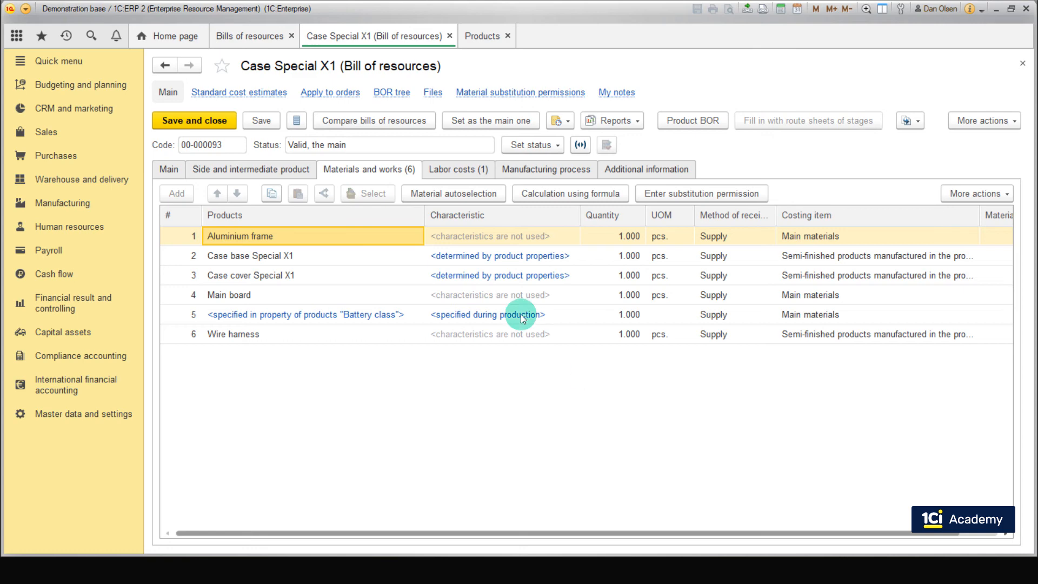
- Create a bill of resources described as "Hoverboard Special X1" for the finished product Hoverboard Special X1, with quantity 1
left_click(255, 42)
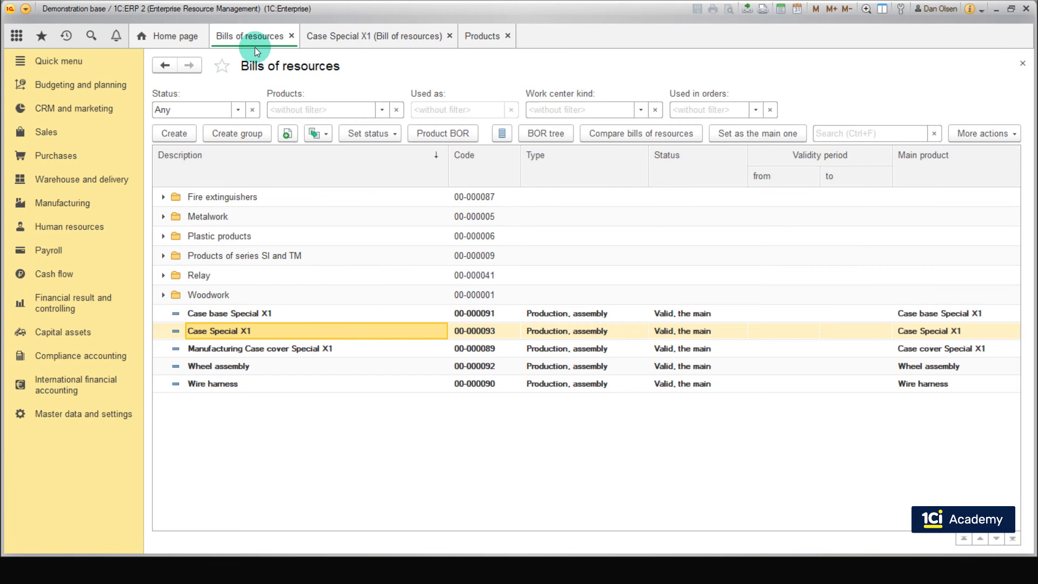
left_click(191, 132)
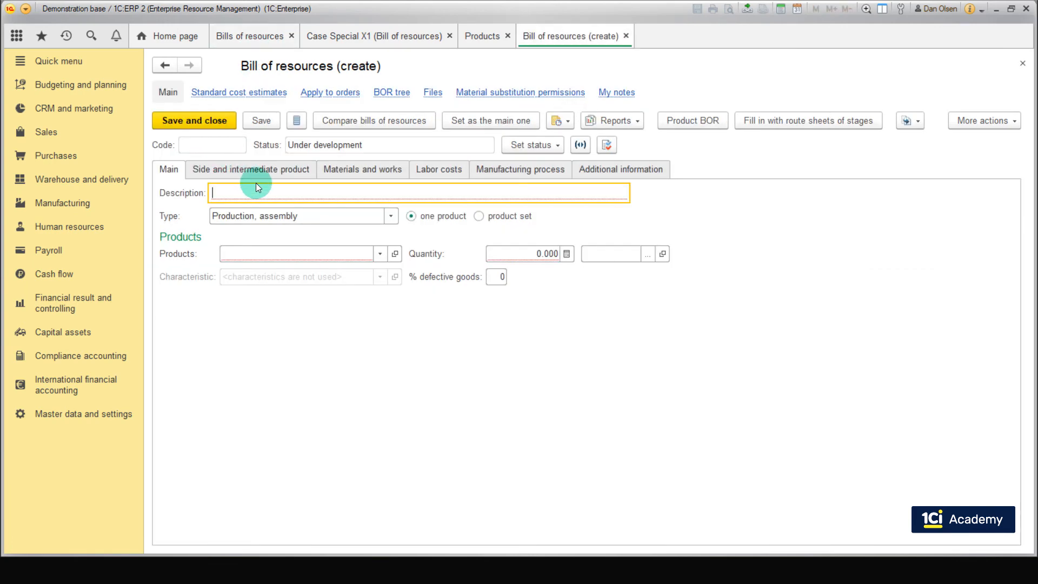
left_click(272, 189)
type("Hoverboard Special X1")
left_click(376, 259)
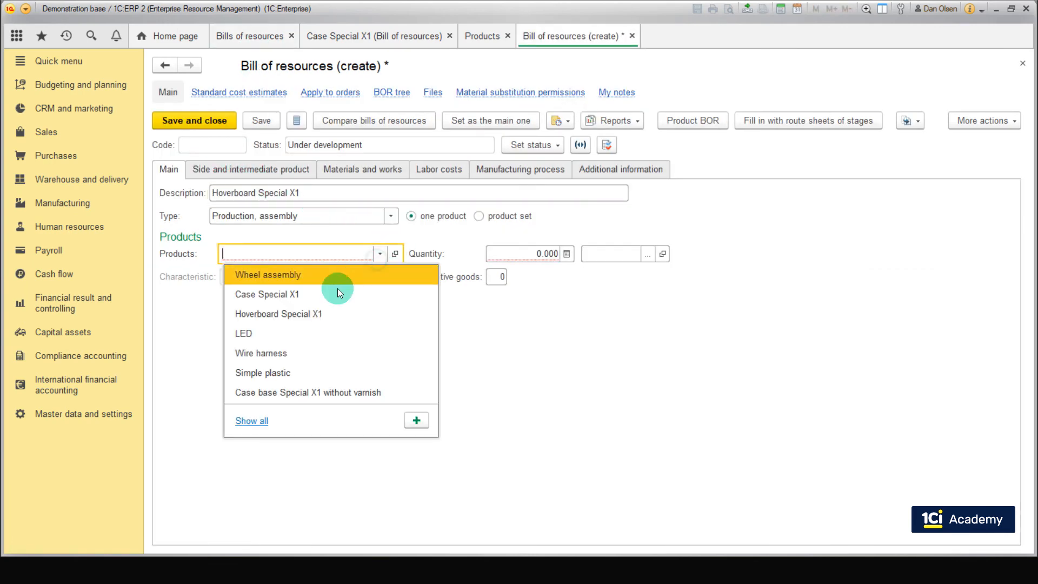
left_click(250, 421)
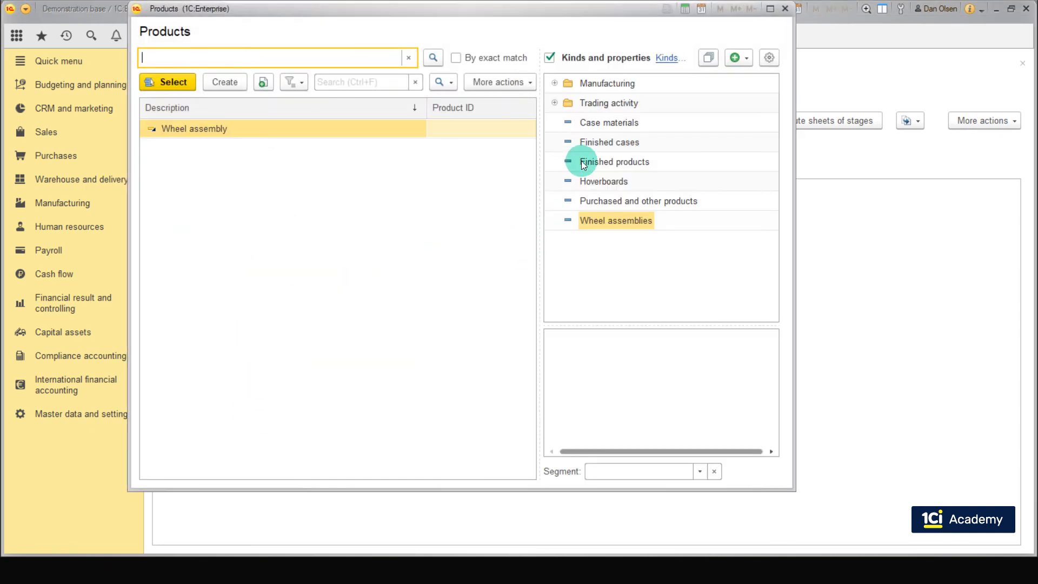
left_click(582, 161)
double_click(249, 155)
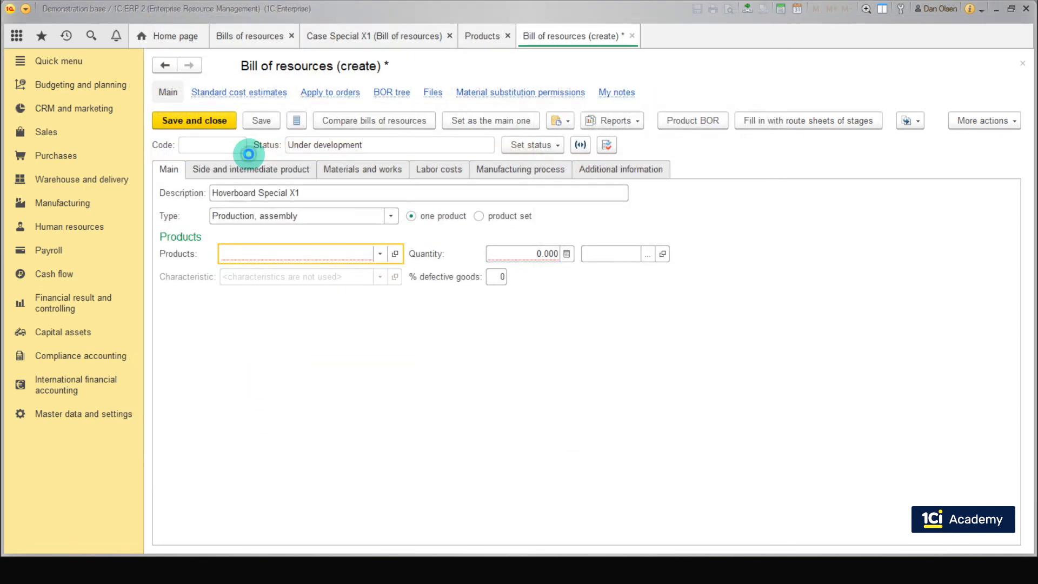
left_click(511, 258)
type("1")
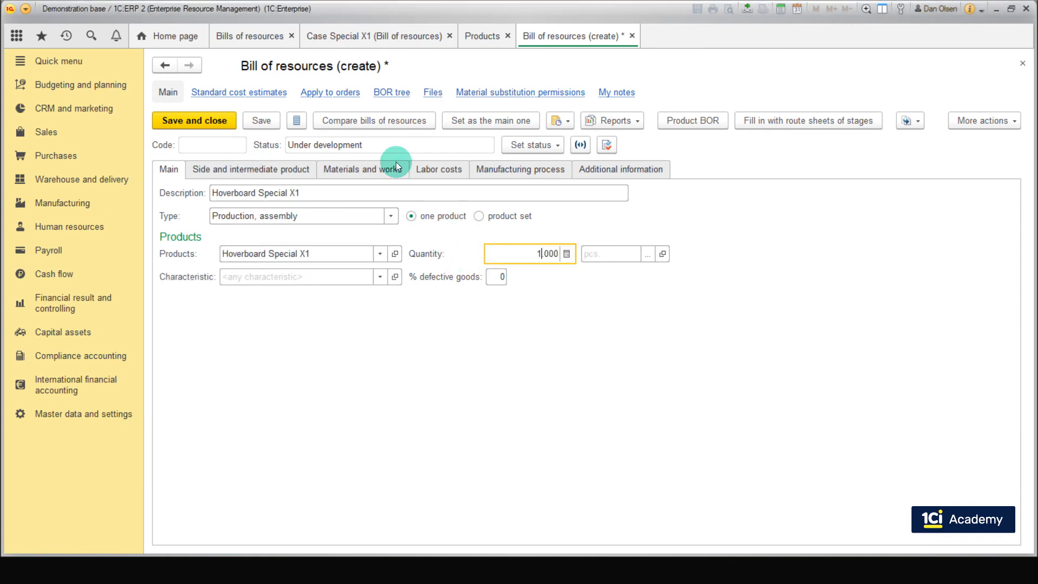
- Add Case Special X1 from the "Finished cases" kind as the first material of the hoverboard bill of resources
left_click(365, 170)
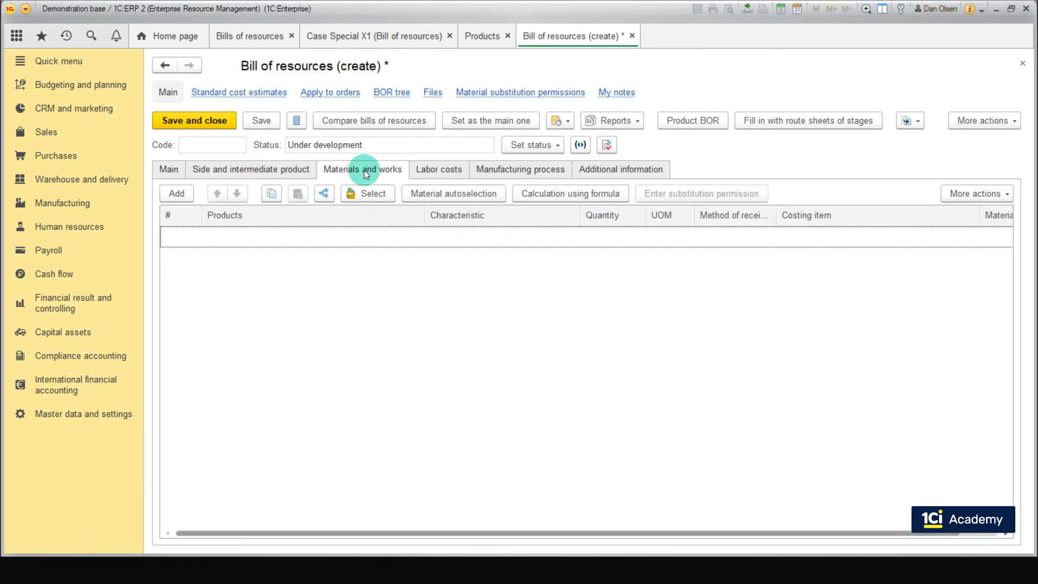
left_click(177, 193)
left_click(232, 399)
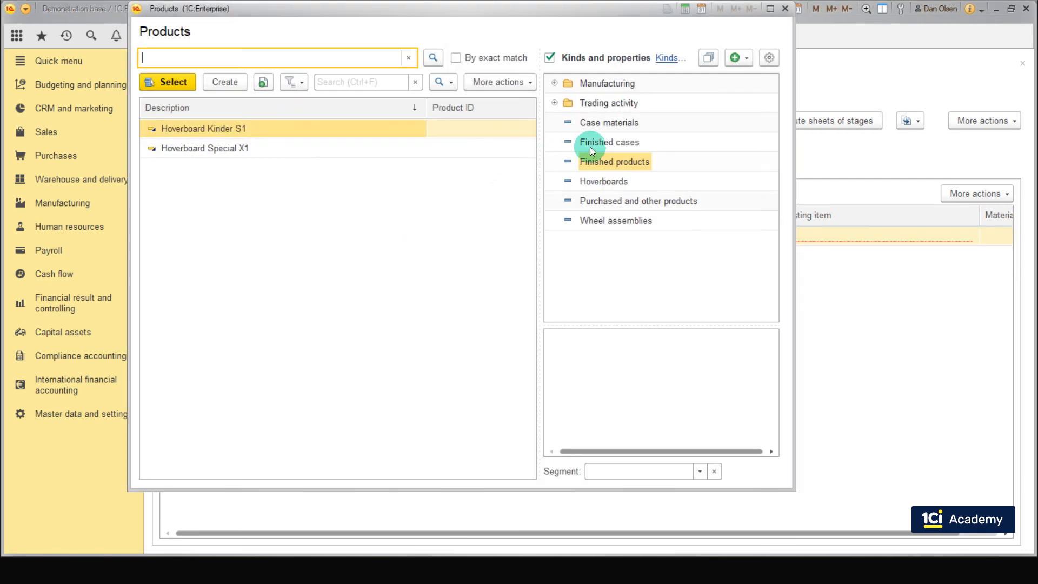
left_click(592, 148)
double_click(254, 148)
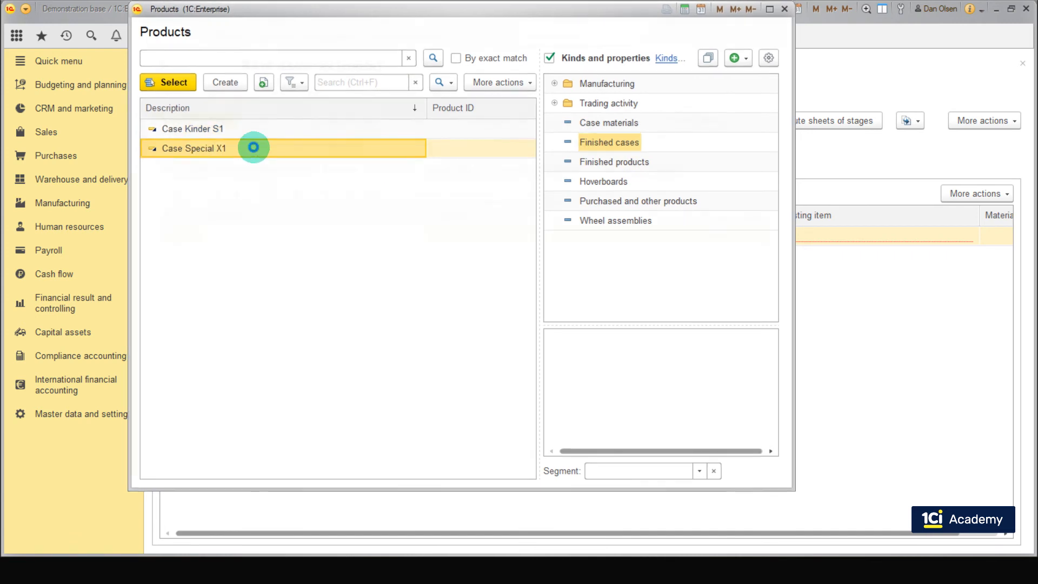
- Configure material autoselection for Case Special X1 so its characteristic is determined by product properties, and save the setting
left_click(482, 236)
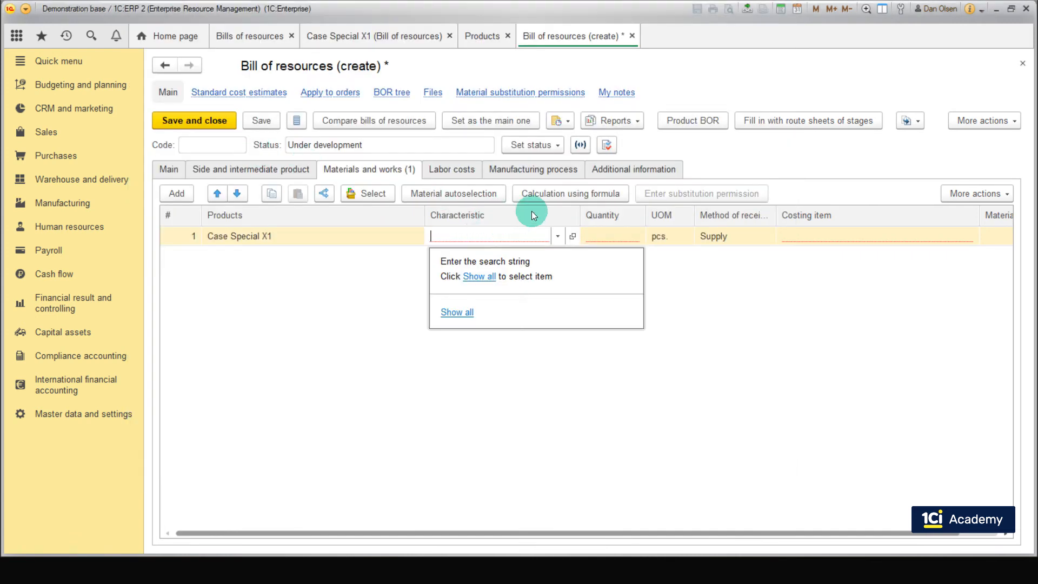
left_click(499, 196)
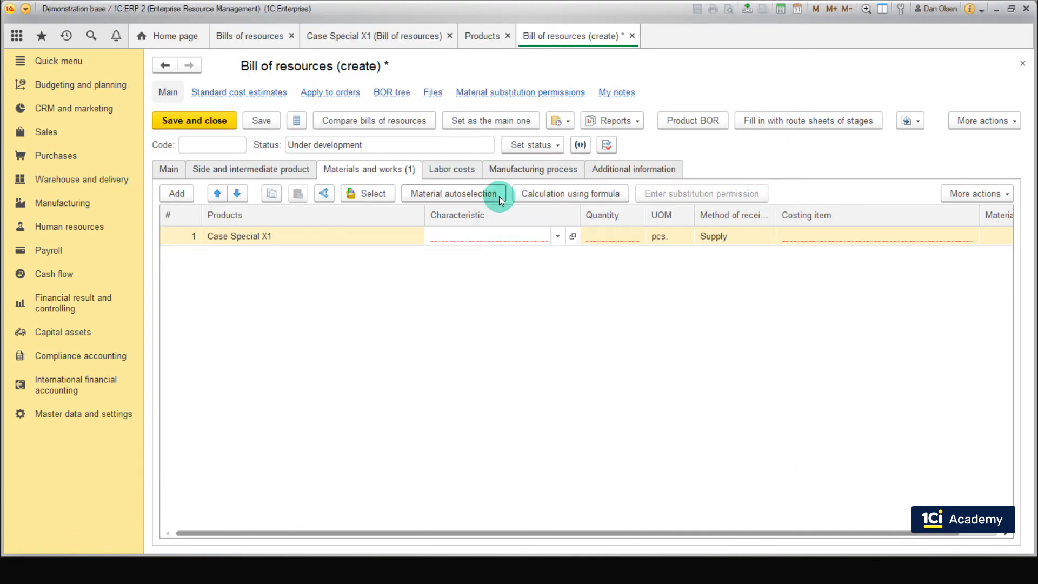
left_click(498, 197)
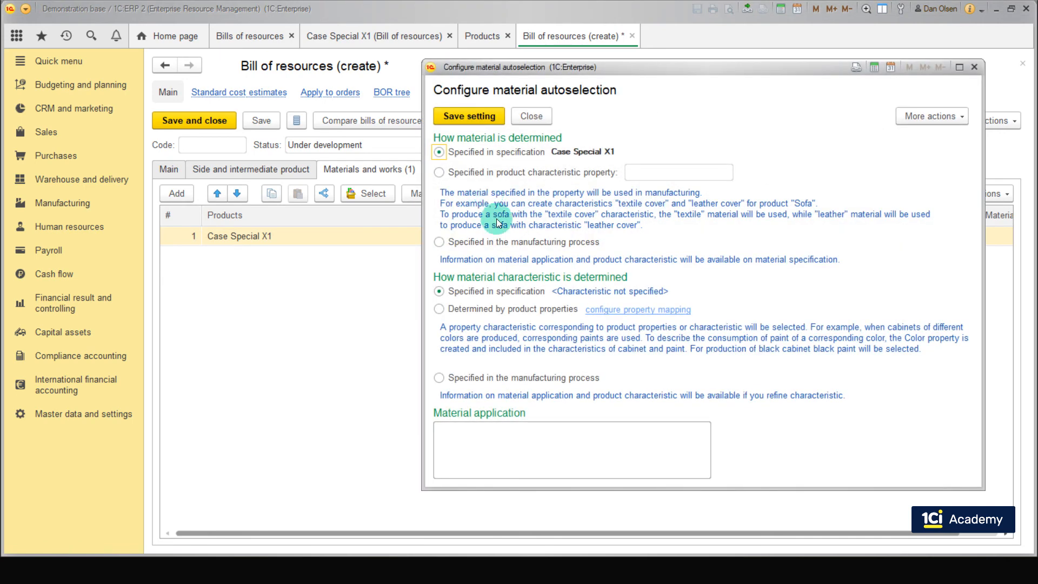
left_click(511, 308)
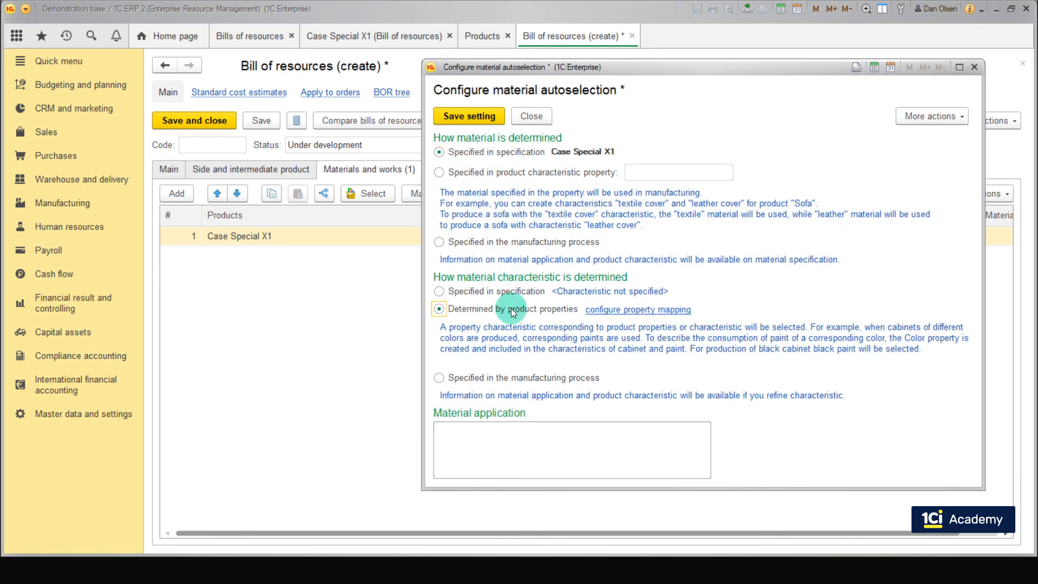
left_click(466, 121)
left_click(466, 120)
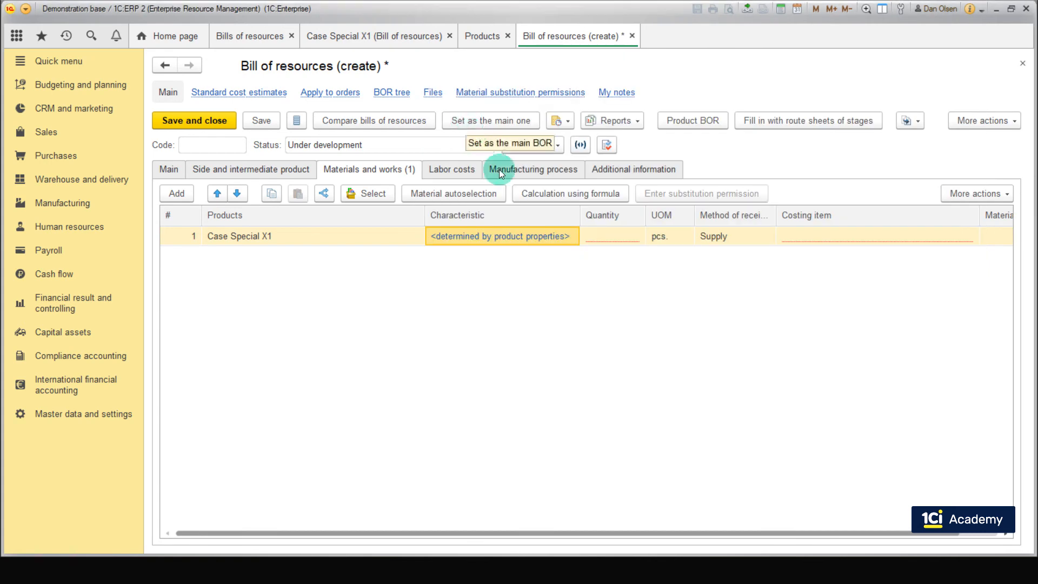
- Set the Case Special X1 quantity to 1 and its material receipt method to "Produce by specification"
left_click(590, 241)
type("1")
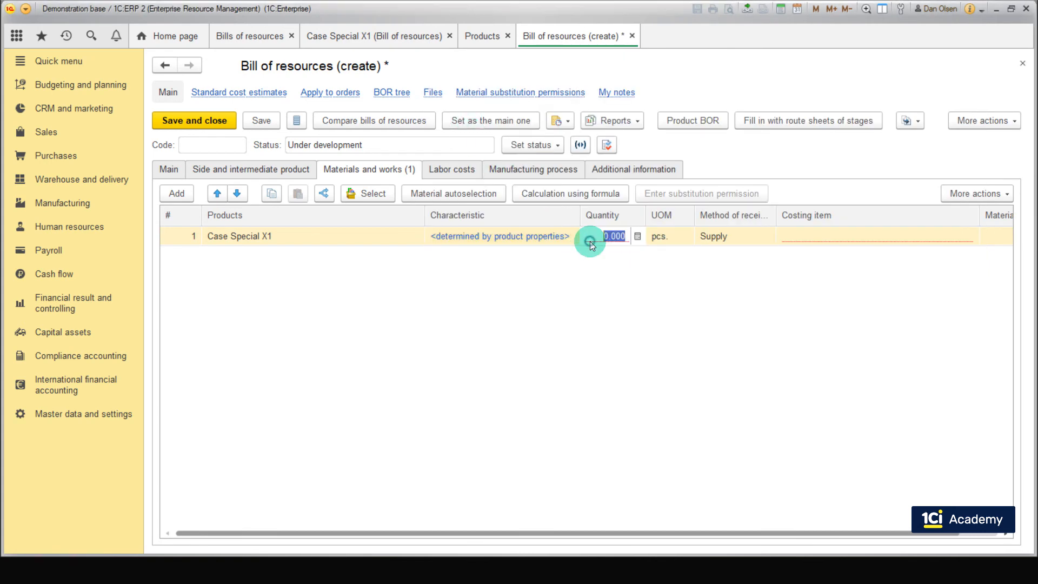
left_click(725, 241)
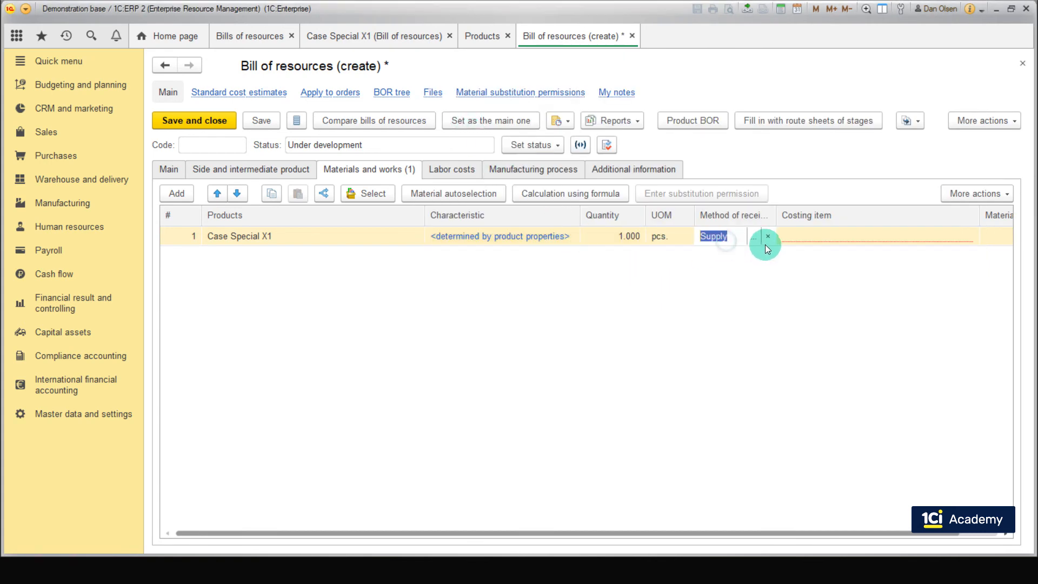
left_click(754, 238)
left_click(424, 305)
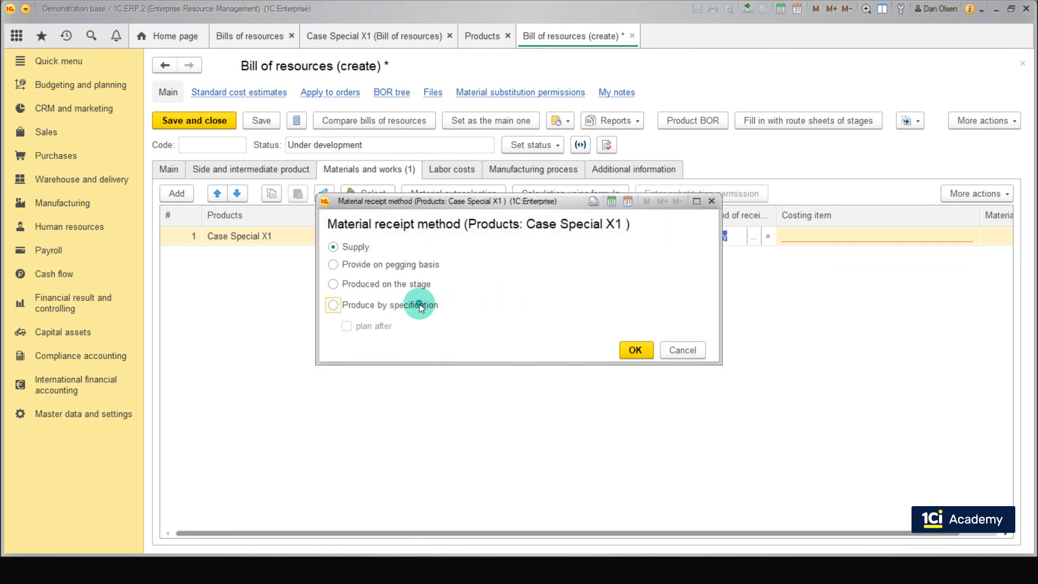
left_click(635, 352)
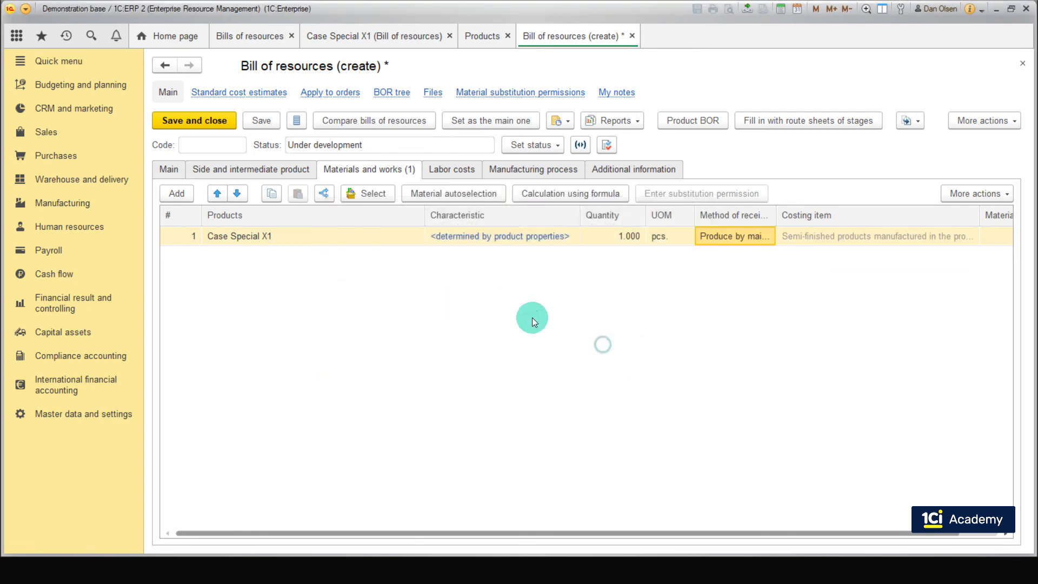
- Add Wheel assembly from the "Wheel assemblies" kind as the second material of the hoverboard bill of resources
left_click(175, 192)
left_click(222, 423)
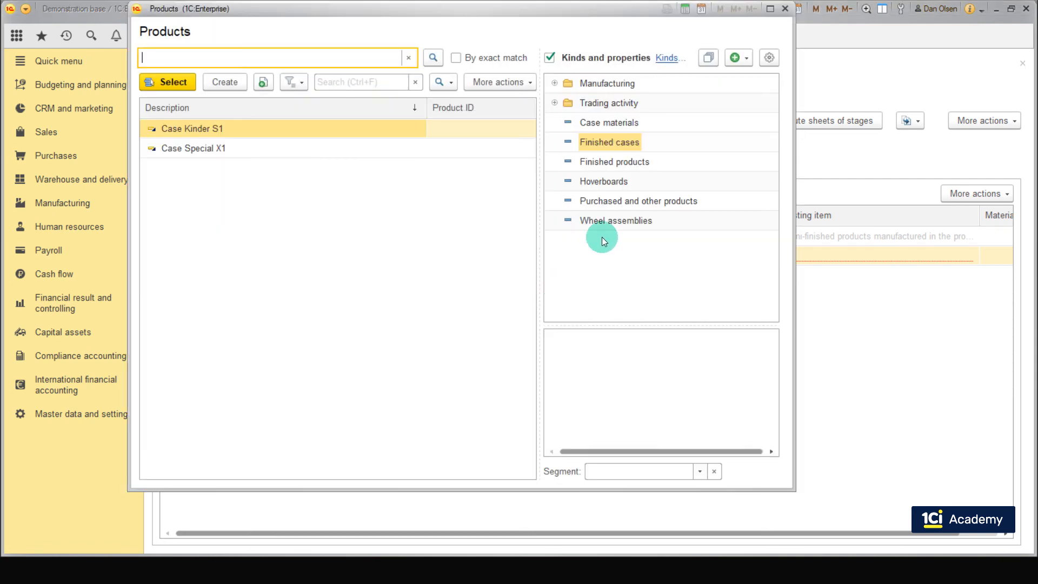
left_click(598, 223)
left_click(162, 131)
left_click(163, 89)
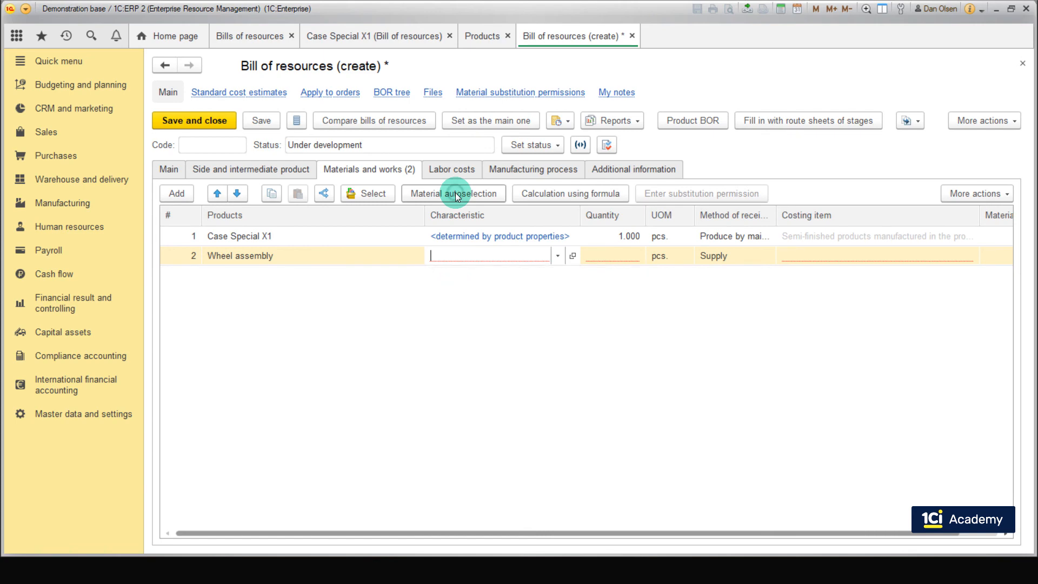
- Configure material autoselection for Wheel assembly so its characteristic is determined by product properties, and save the setting
left_click(471, 202)
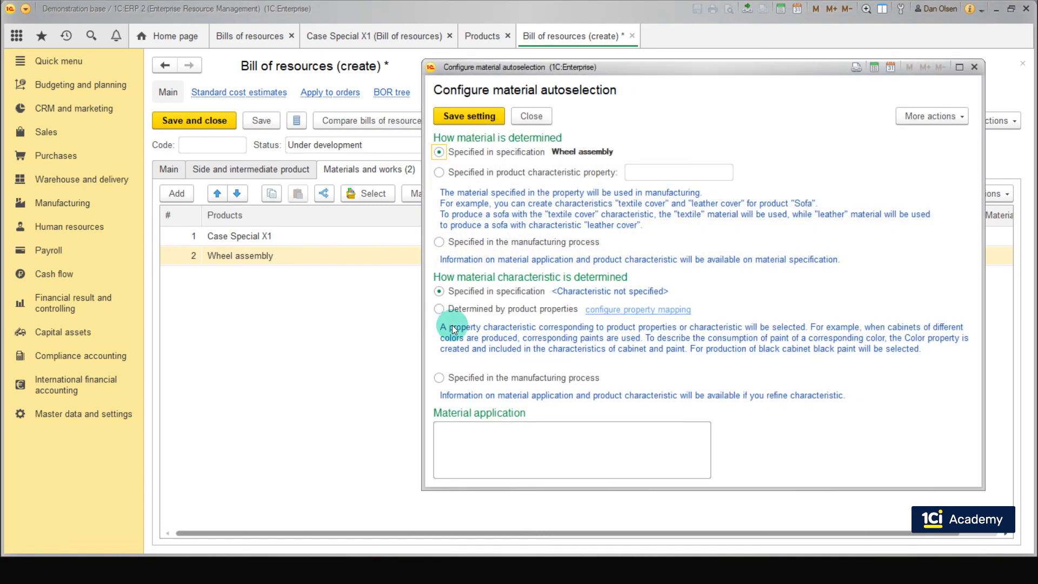
left_click(456, 311)
left_click(469, 115)
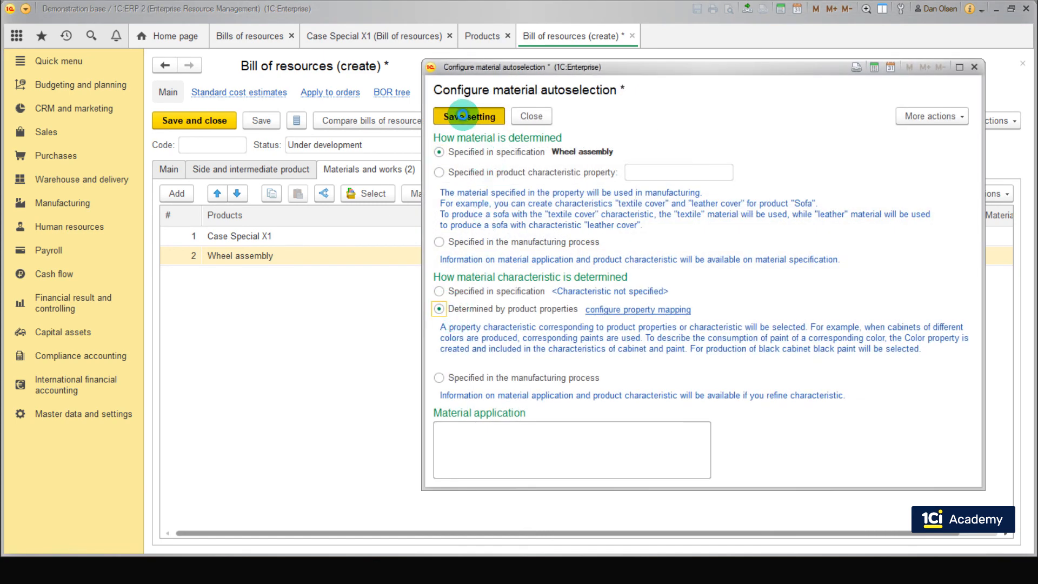
- Set the Wheel assembly quantity to 2 and its material receipt method to "Produce by specification"
left_click(622, 258)
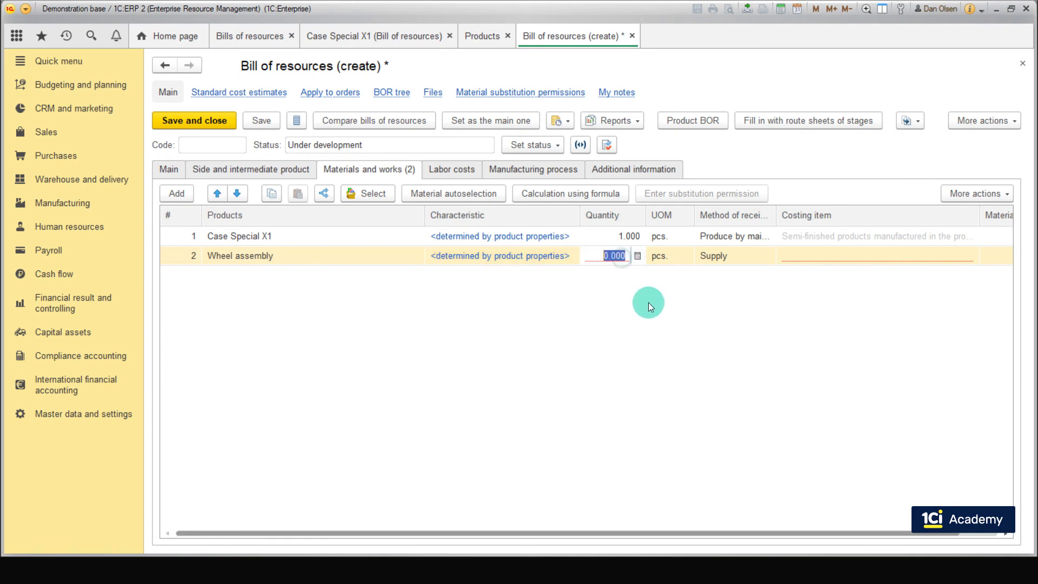
type("2")
left_click(726, 264)
left_click(726, 261)
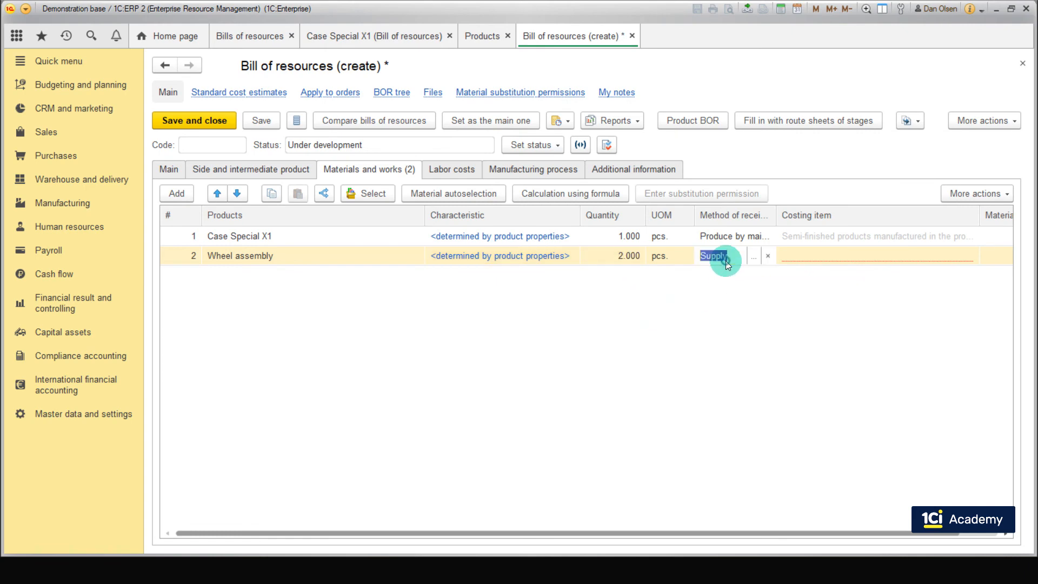
left_click(753, 255)
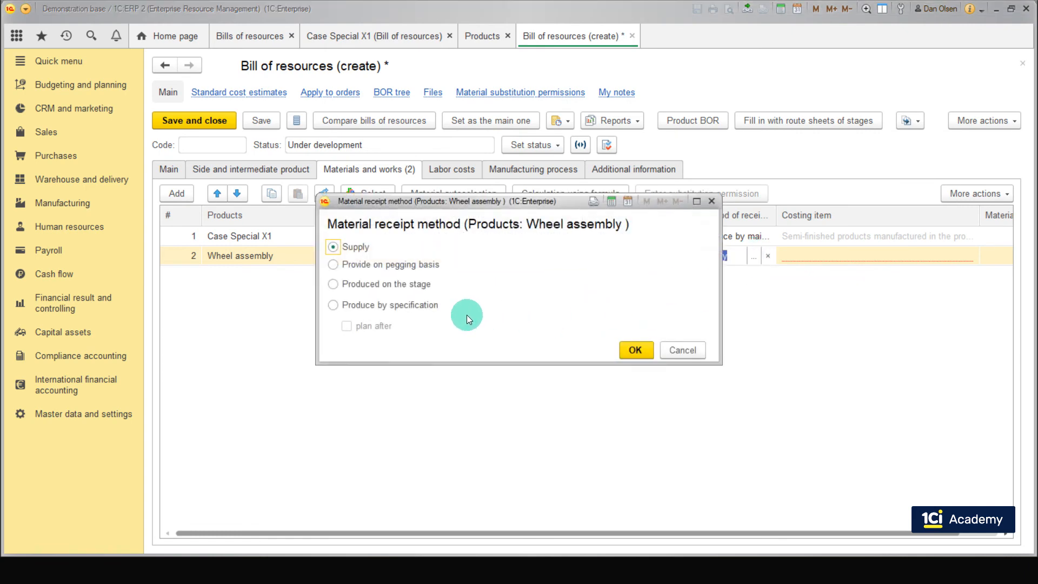
left_click(335, 305)
left_click(640, 352)
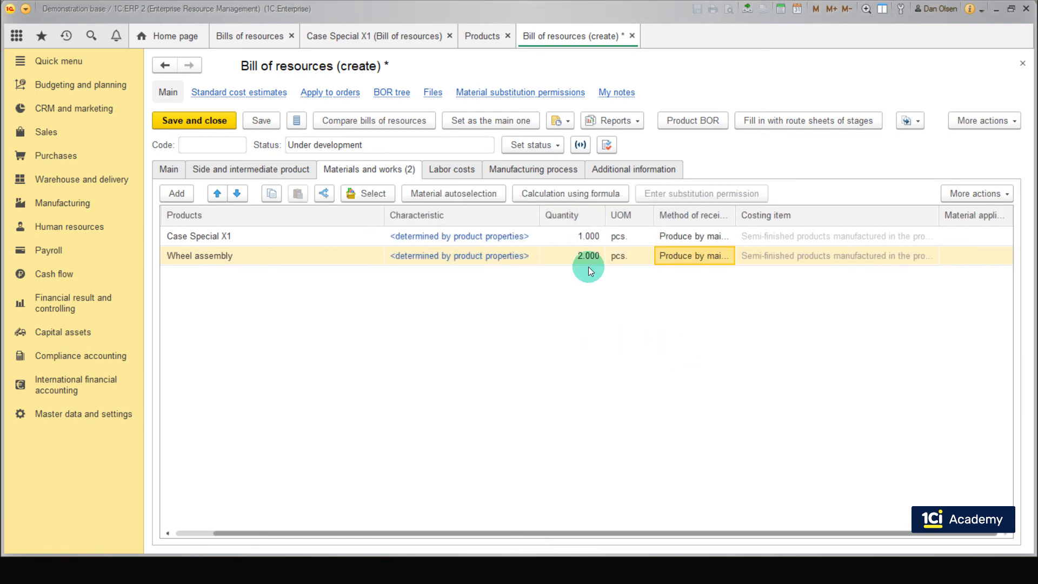
- Add LED from "Purchased and other products" as the third material, with a quantity of 1
left_click(177, 195)
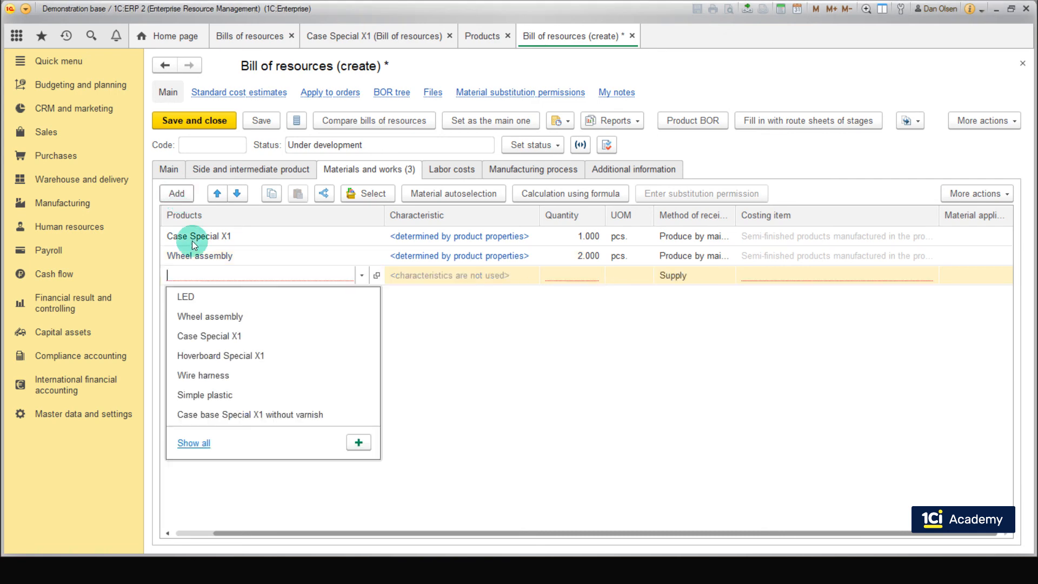
left_click(200, 442)
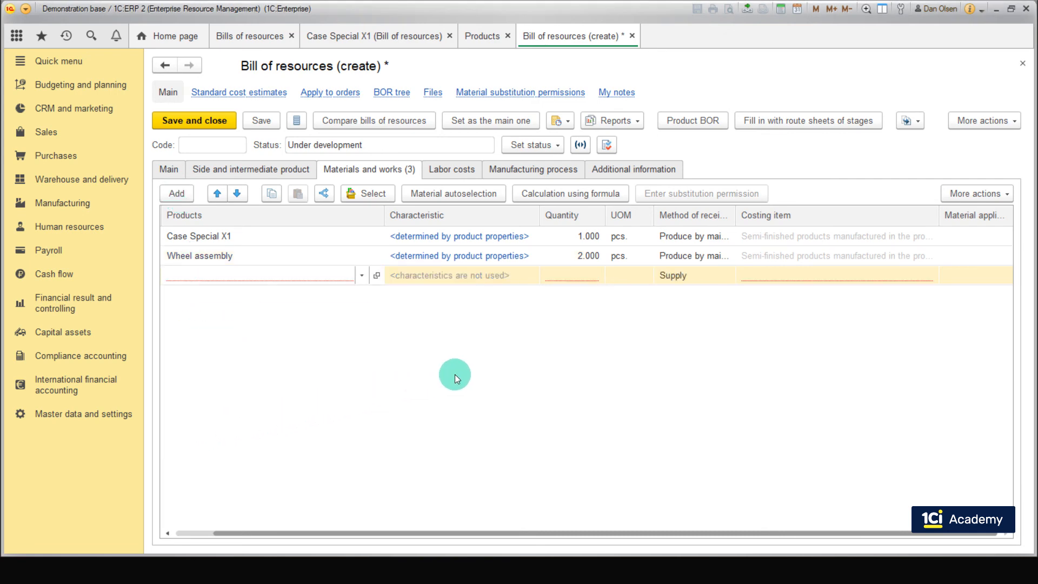
left_click(219, 363)
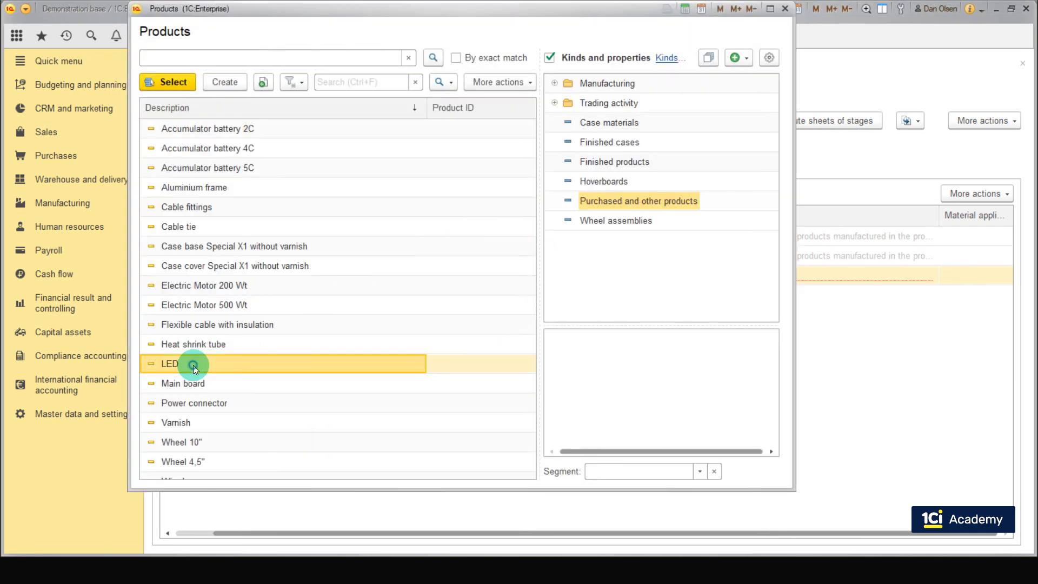
left_click(186, 75)
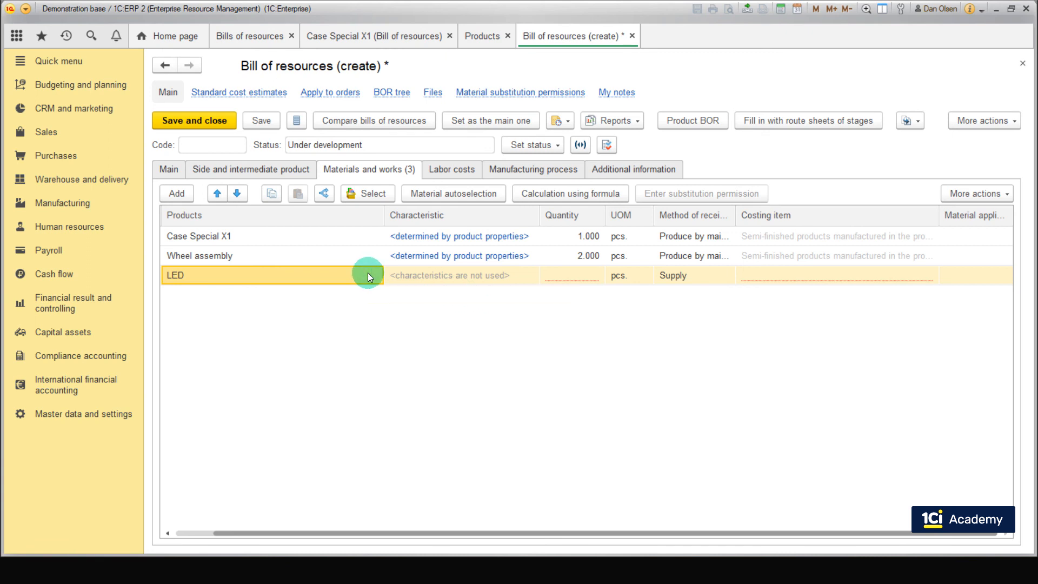
left_click(540, 278)
type("1")
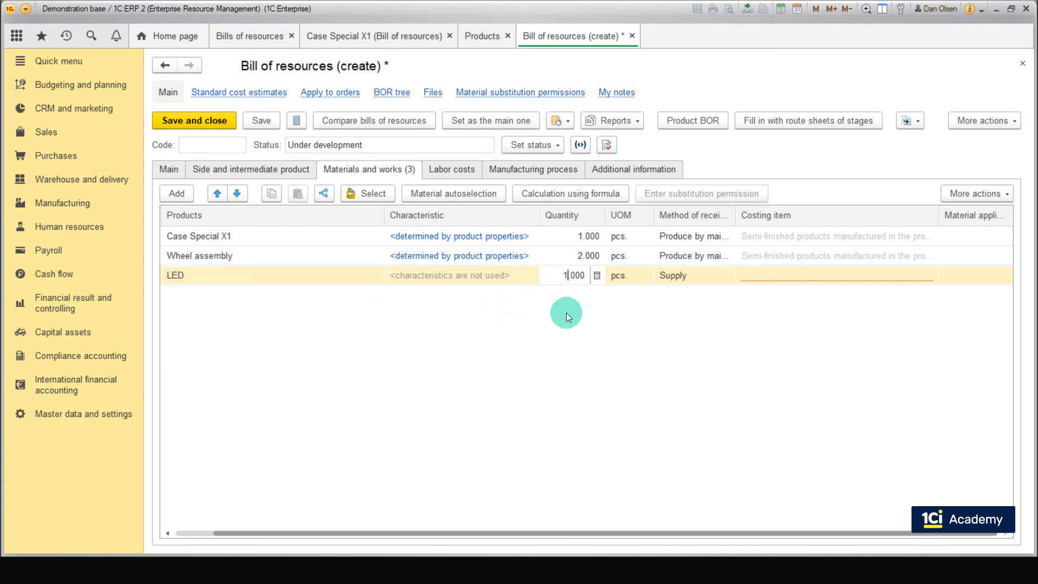
key("Return")
- Restrict the LED material to main products whose LED property is True, and assign it the costing item "Main materials"
left_click(552, 194)
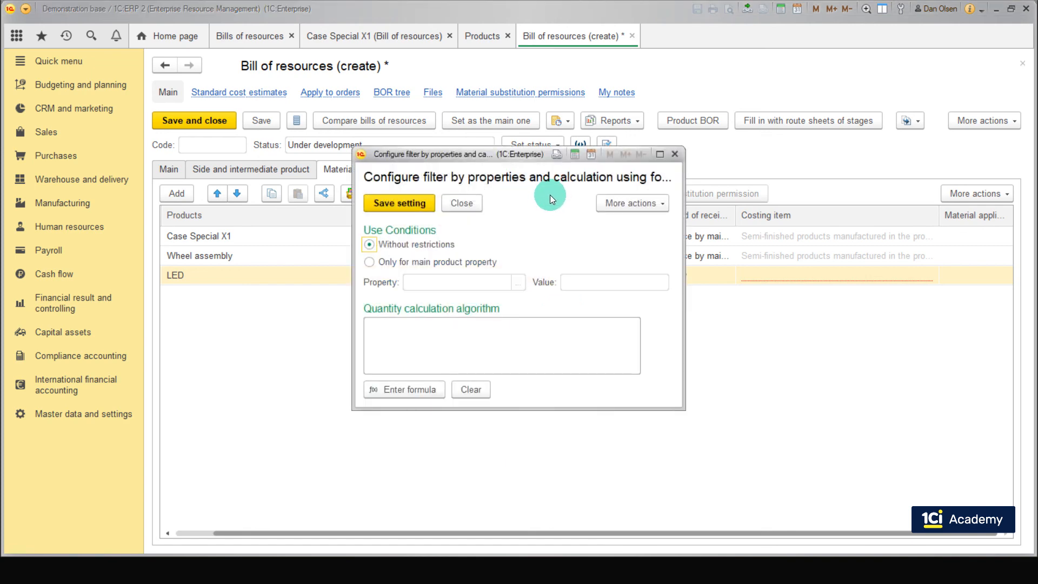
left_click(475, 268)
left_click(518, 282)
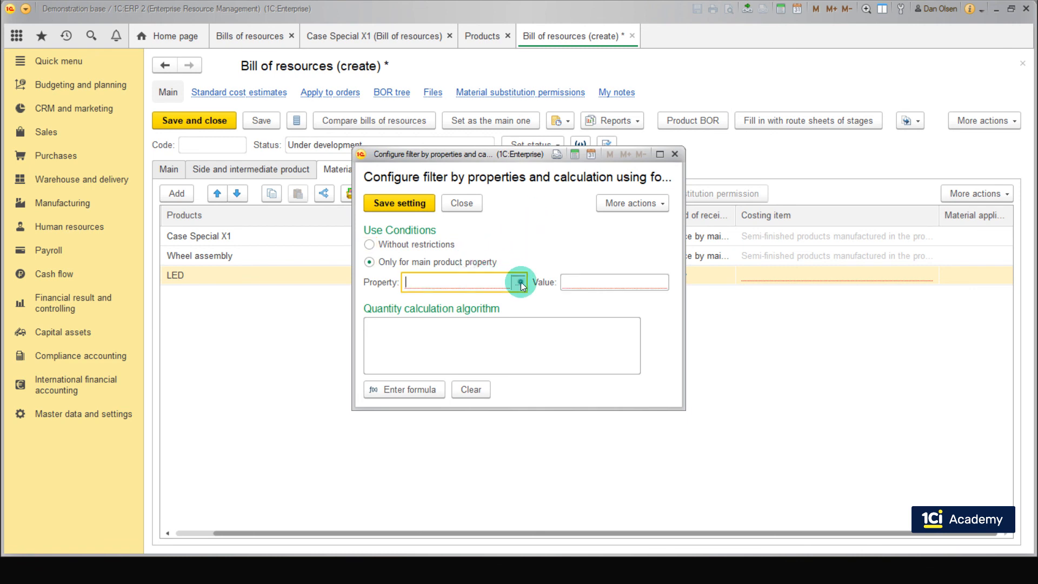
left_click(429, 378)
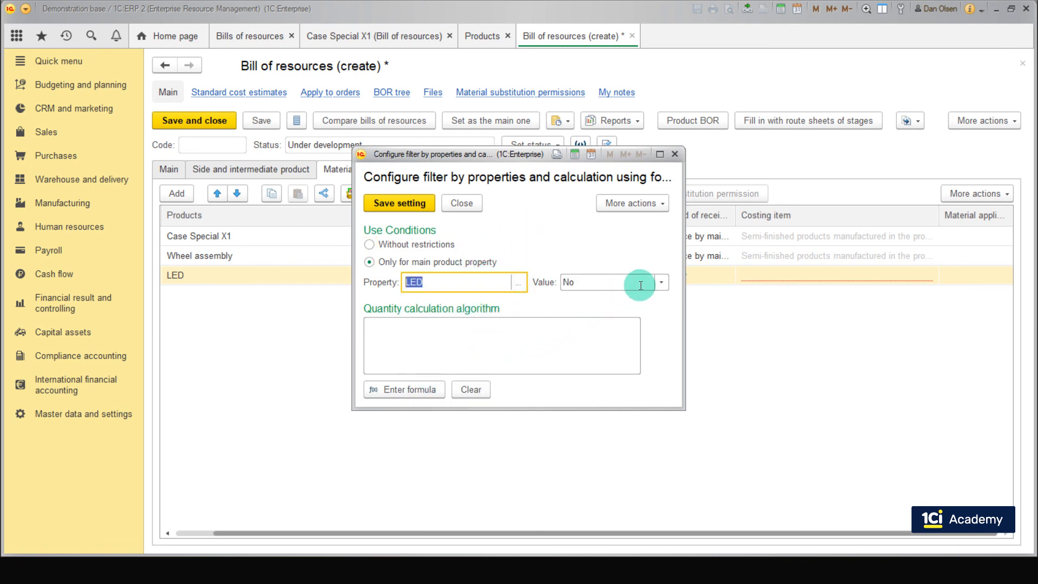
left_click(657, 282)
left_click(595, 304)
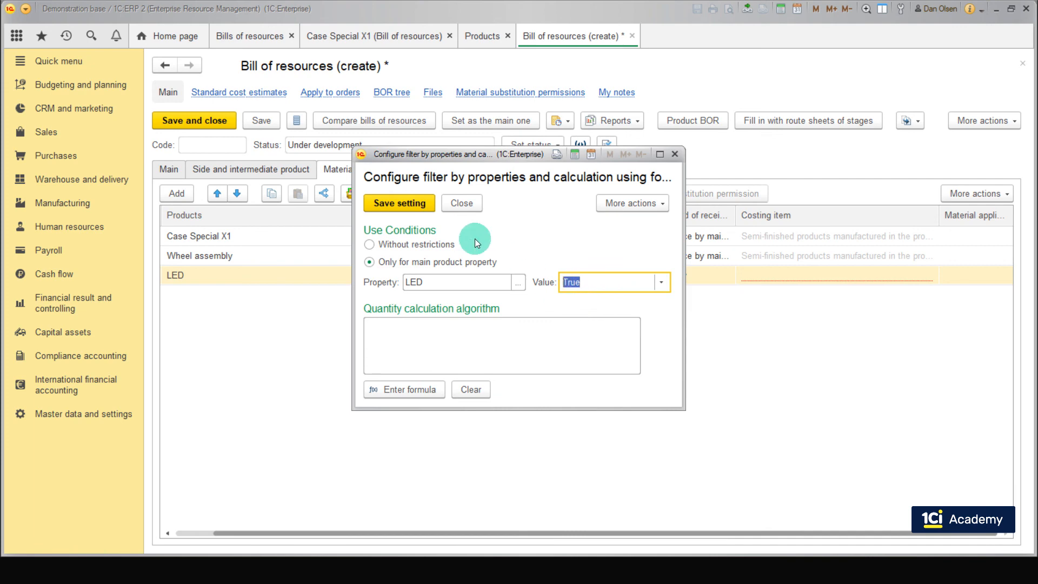
left_click(428, 208)
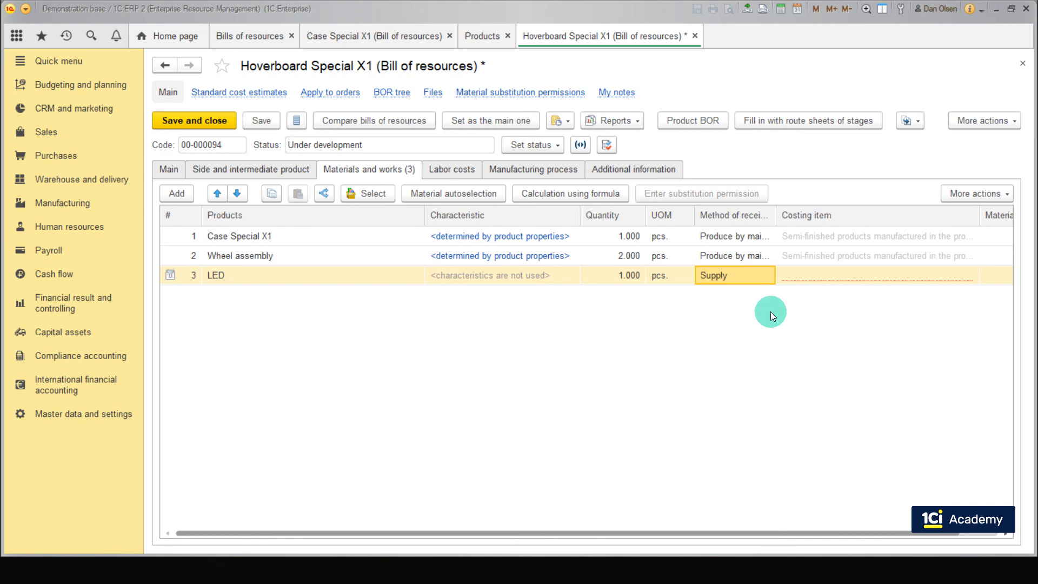
left_click(810, 283)
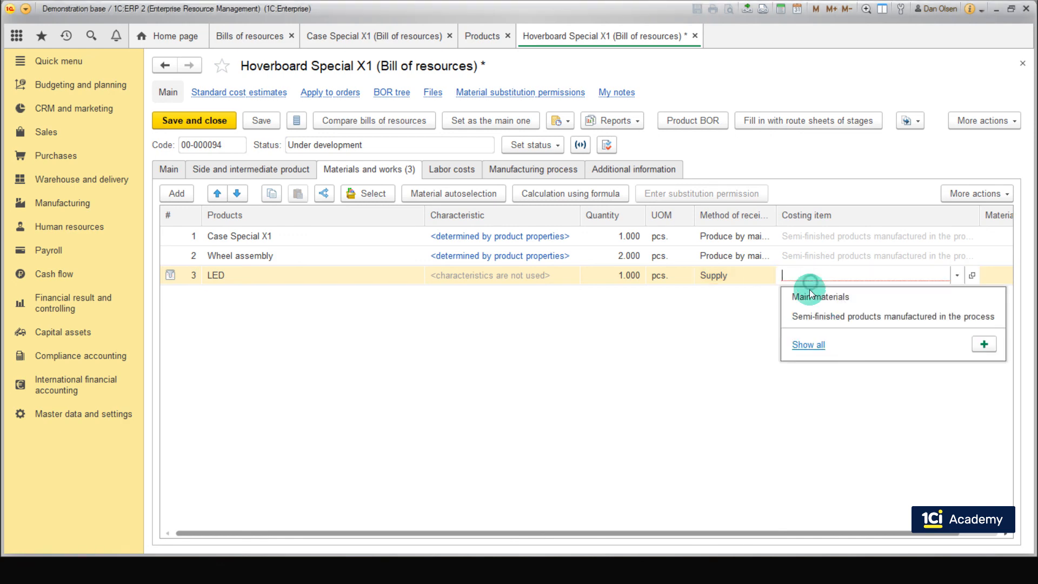
left_click(799, 301)
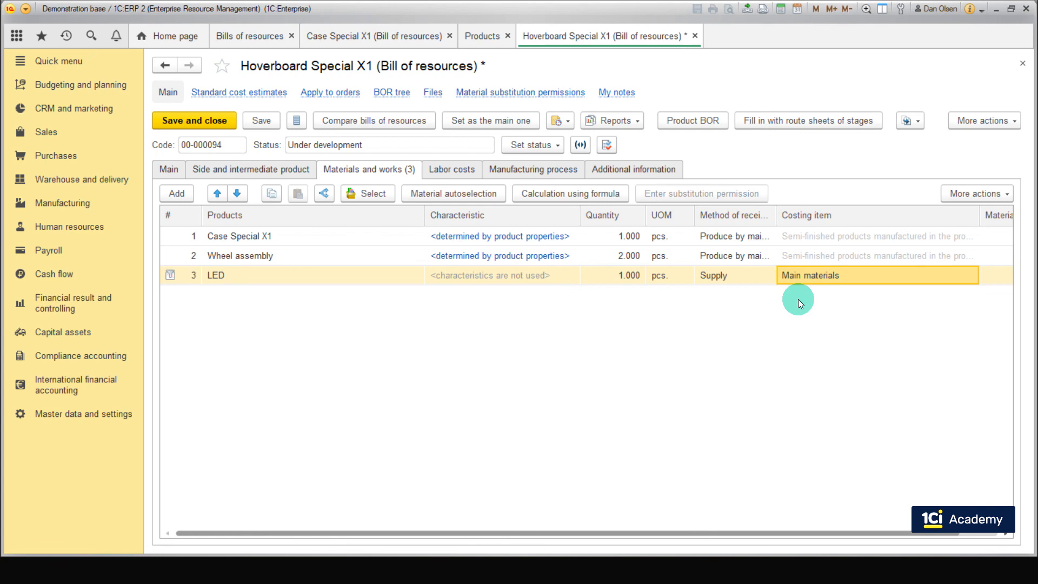
- Add two labor cost rows with the work kind Assembly to the hoverboard bill of resources
left_click(474, 168)
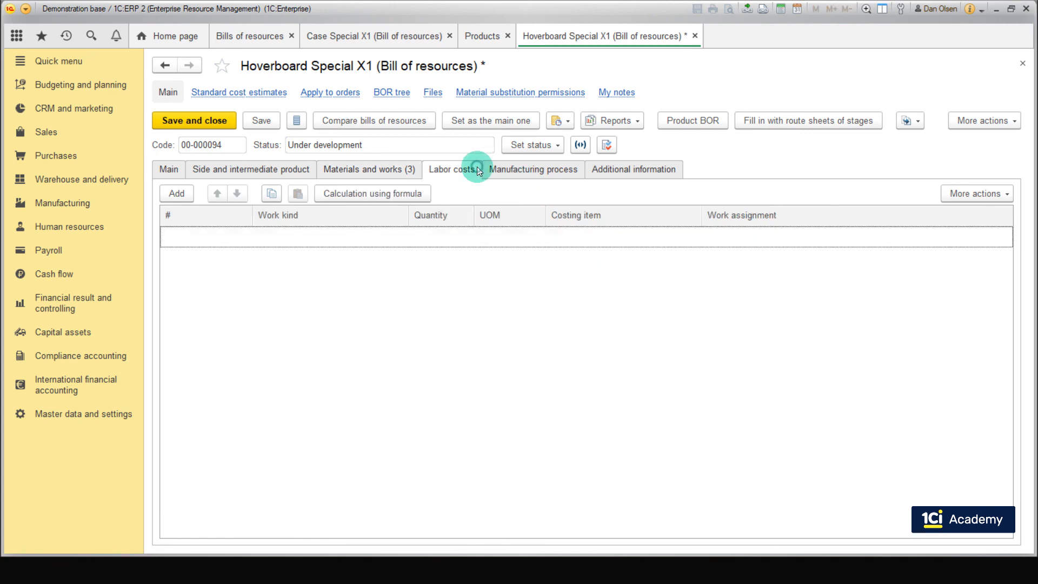
left_click(183, 193)
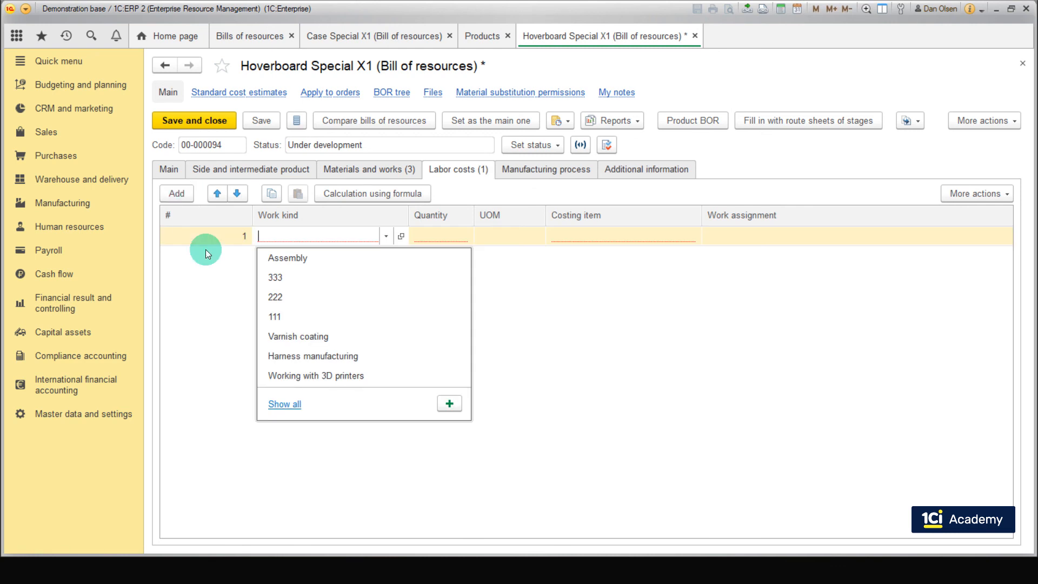
left_click(274, 262)
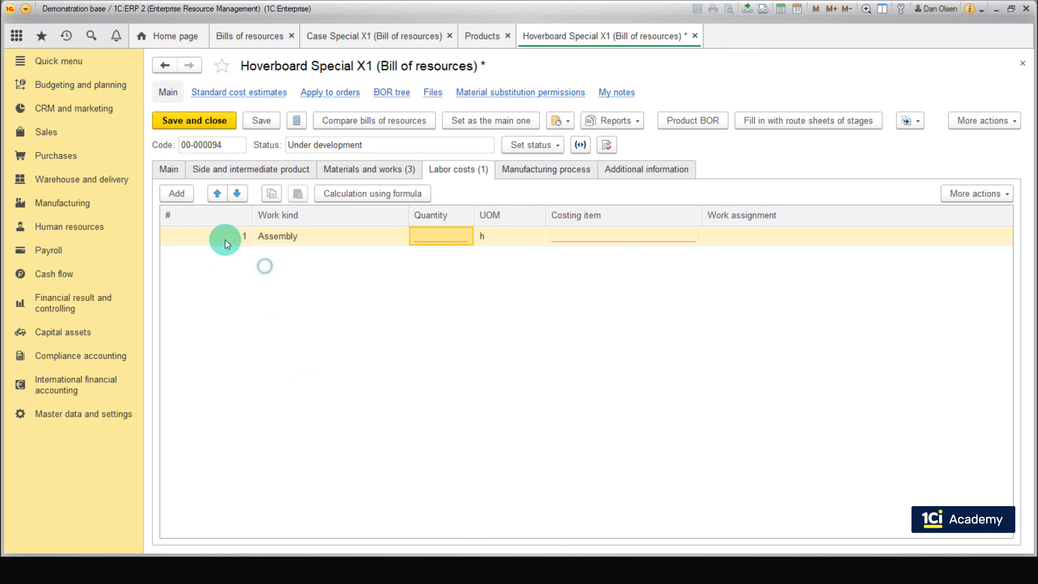
left_click(170, 198)
left_click(288, 277)
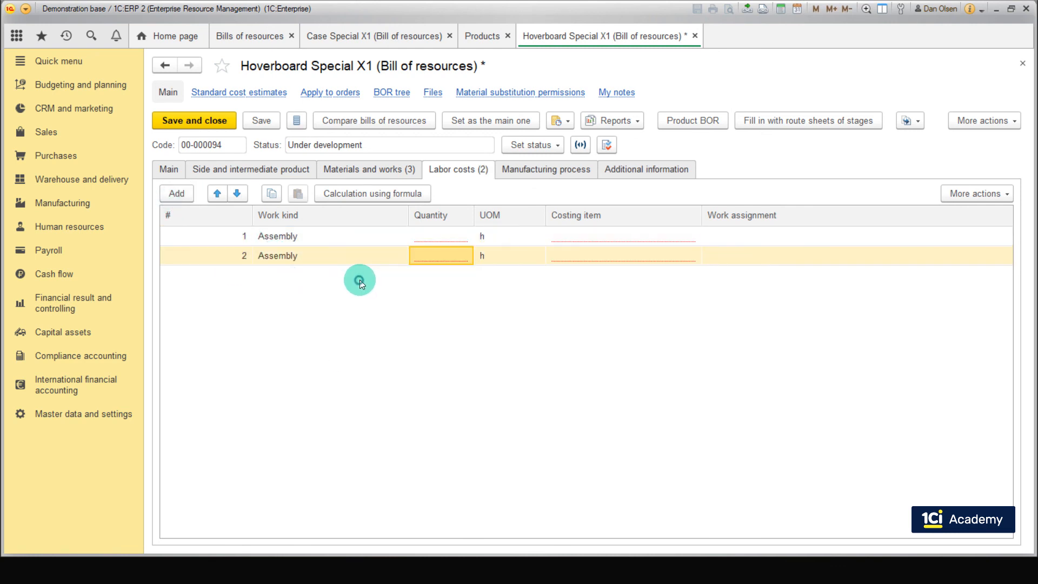
- Set the labor quantities to 0.9 h for the first Assembly row and 0.1 h for the second
left_click(455, 228)
left_click(455, 234)
left_click(442, 236)
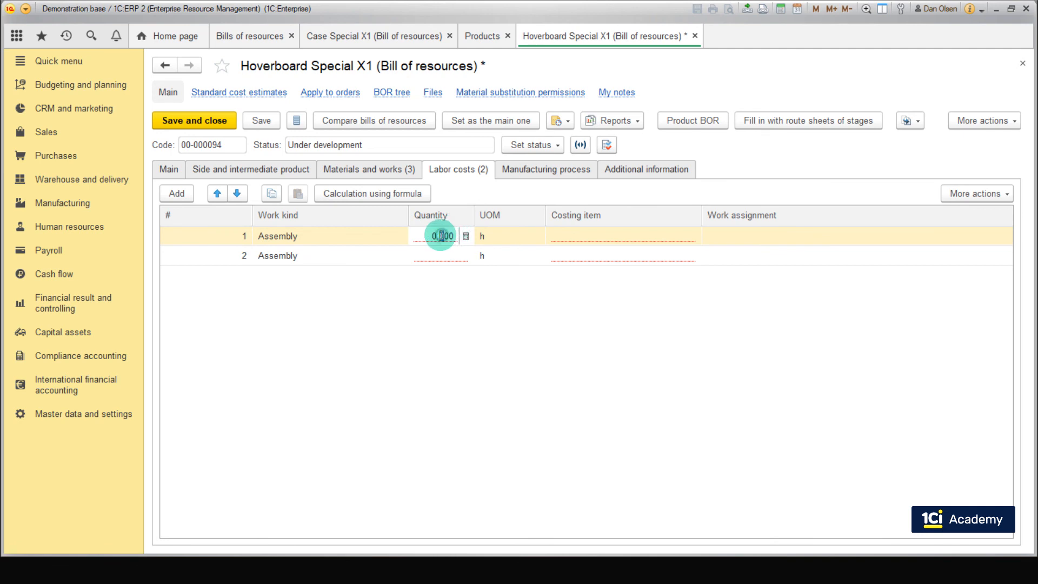
type("8")
left_click_drag(438, 236, 442, 257)
left_click(431, 257)
left_click(433, 258)
type("100")
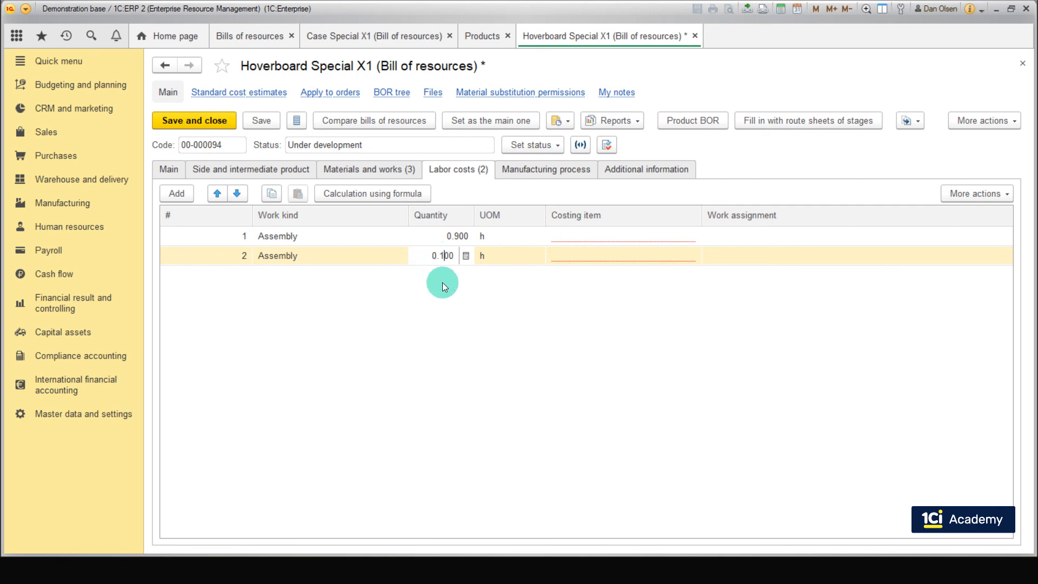
- Restrict the second Assembly labor row to main products whose LED property is True
left_click(441, 284)
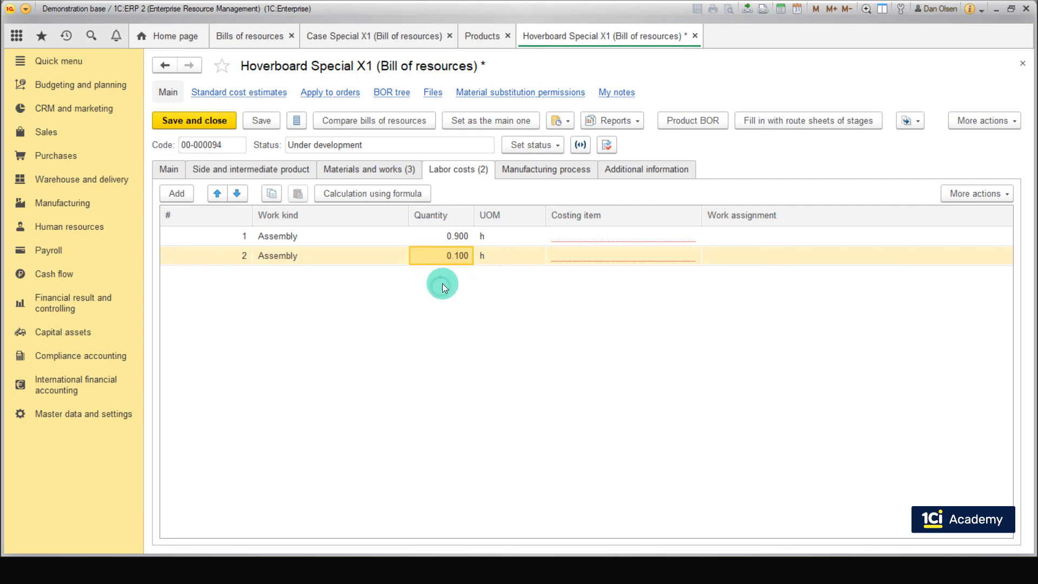
left_click(385, 194)
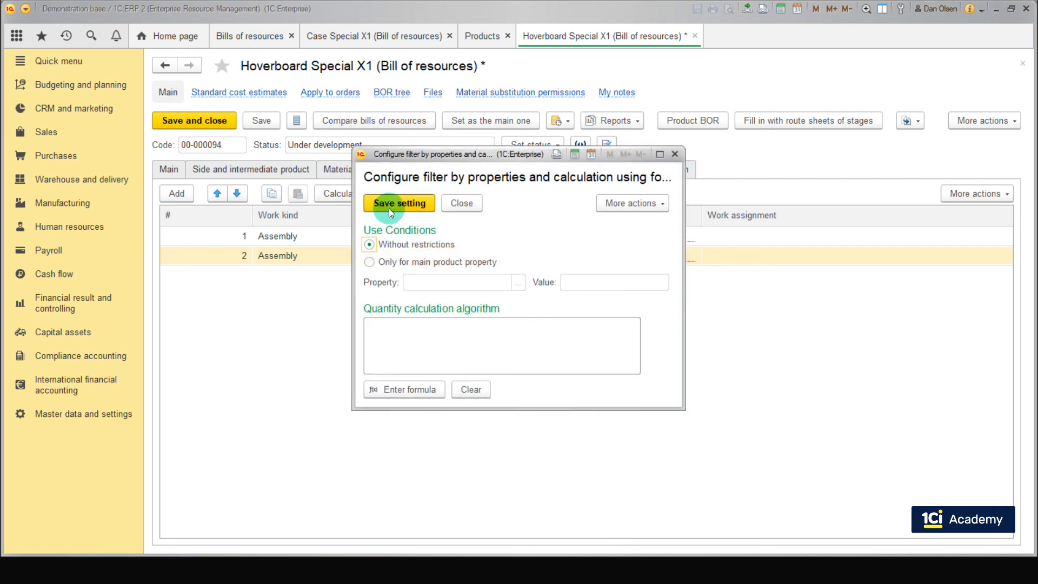
left_click(395, 262)
left_click(515, 282)
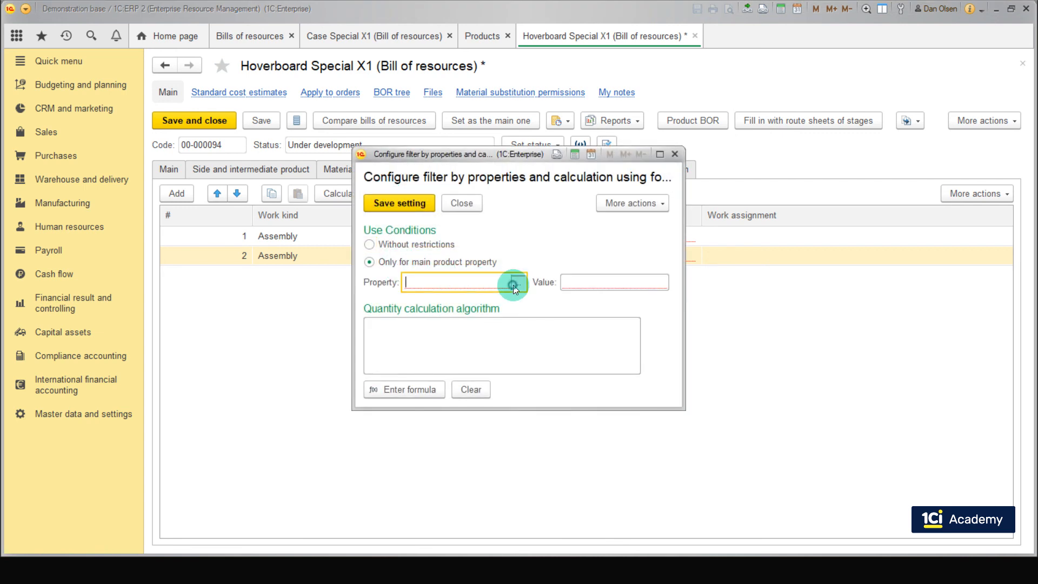
left_click(468, 381)
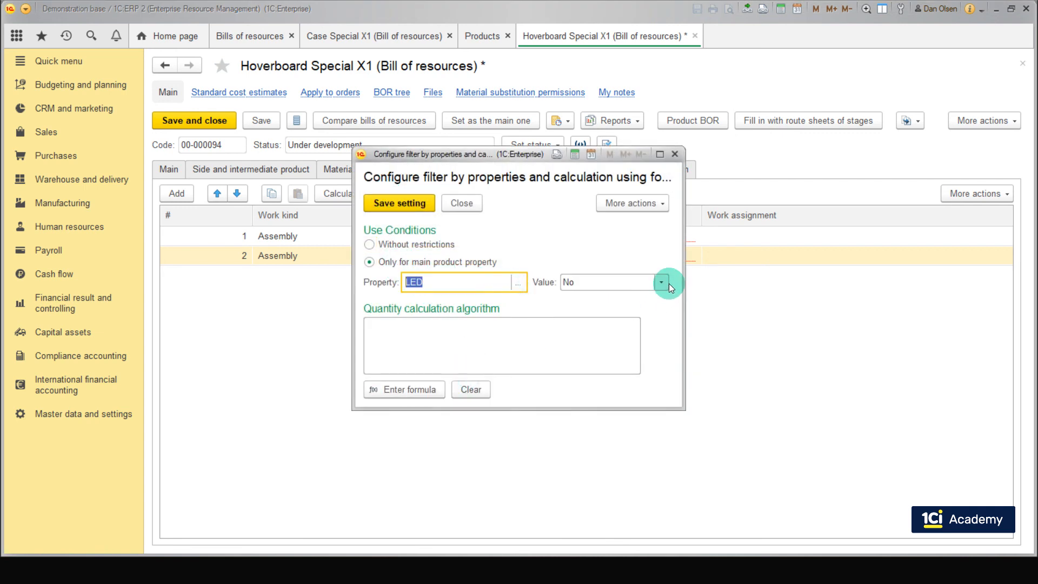
left_click(661, 282)
left_click(621, 306)
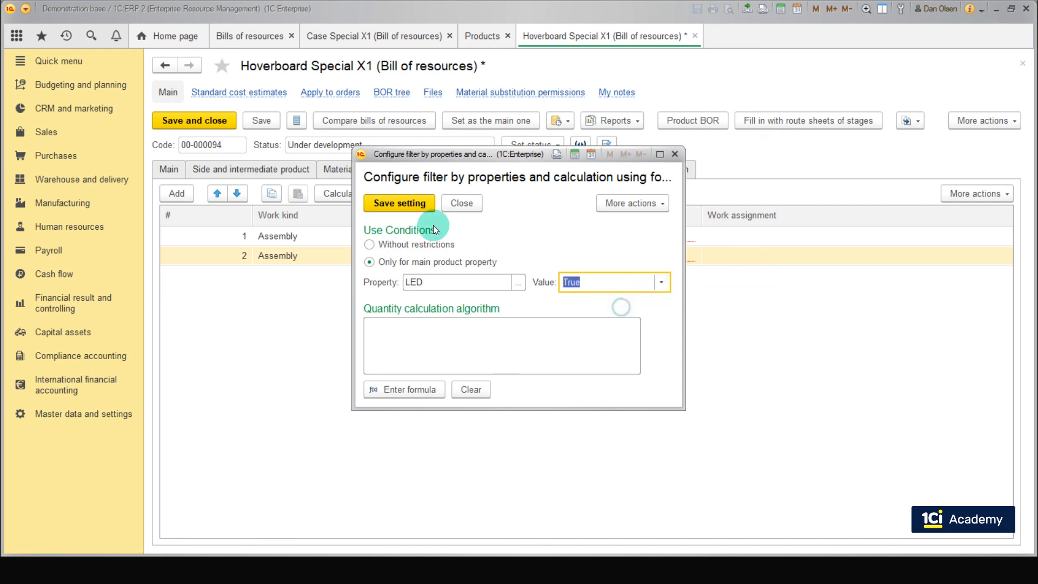
left_click(392, 204)
- Assign the costing item Payroll to both Assembly labor rows
left_click(617, 239)
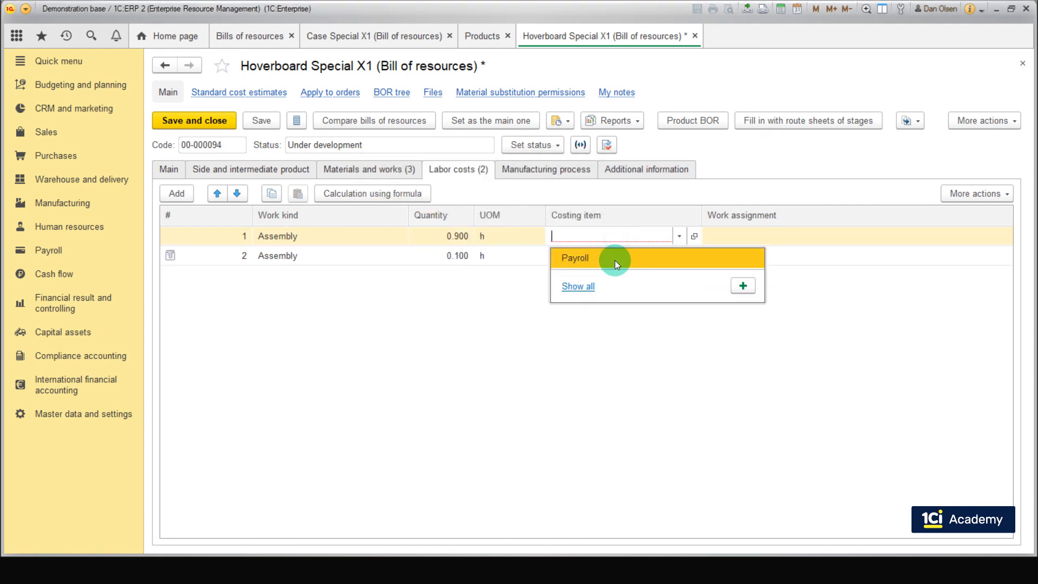
left_click(615, 260)
left_click(614, 256)
left_click(618, 273)
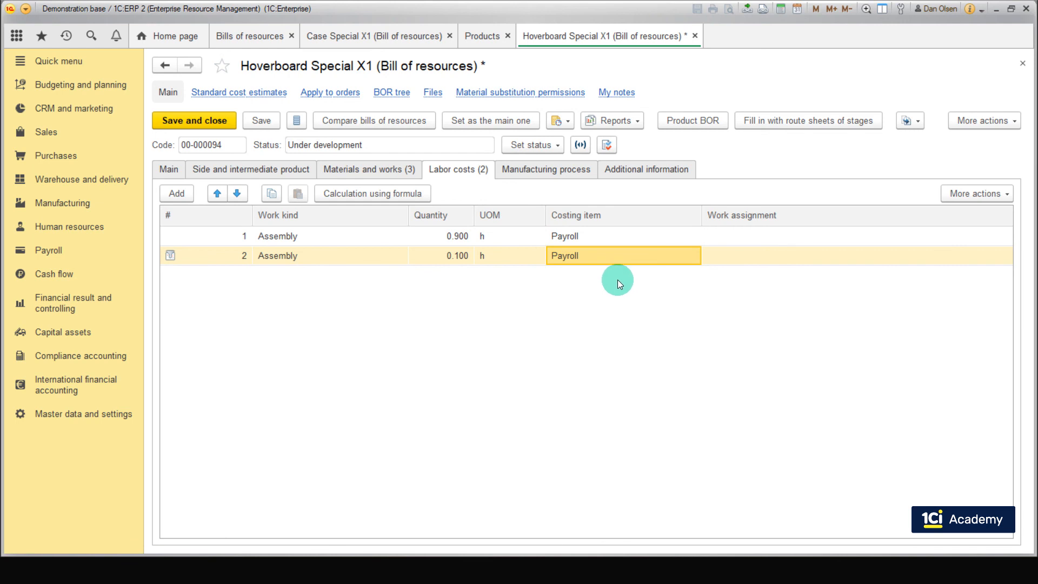
- Create the production stage "Hoverboard Special X1" in the department Workshop 1 for the hoverboard bill of resources, and save it
left_click(556, 176)
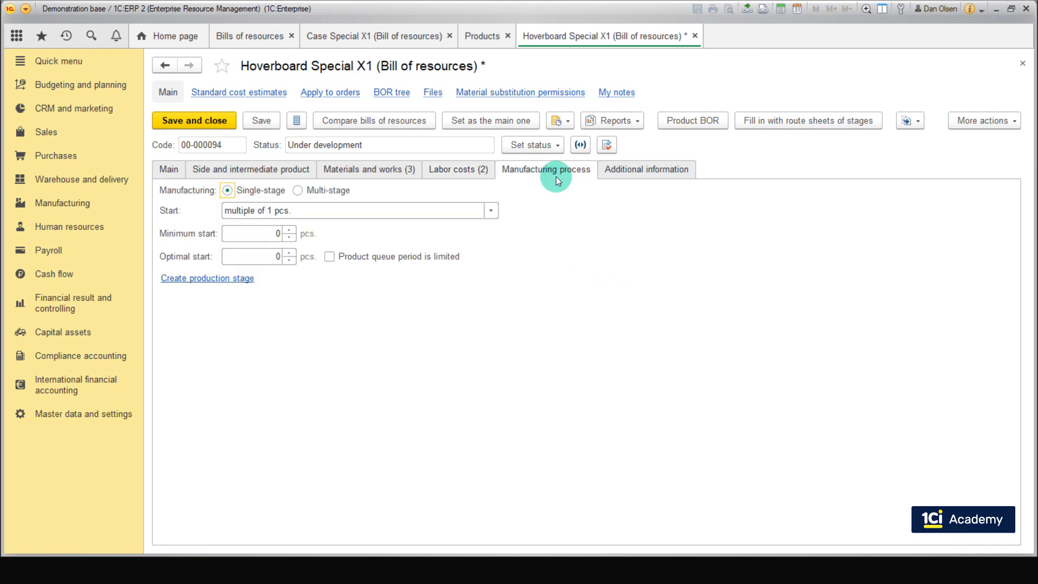
left_click(238, 279)
left_click(463, 302)
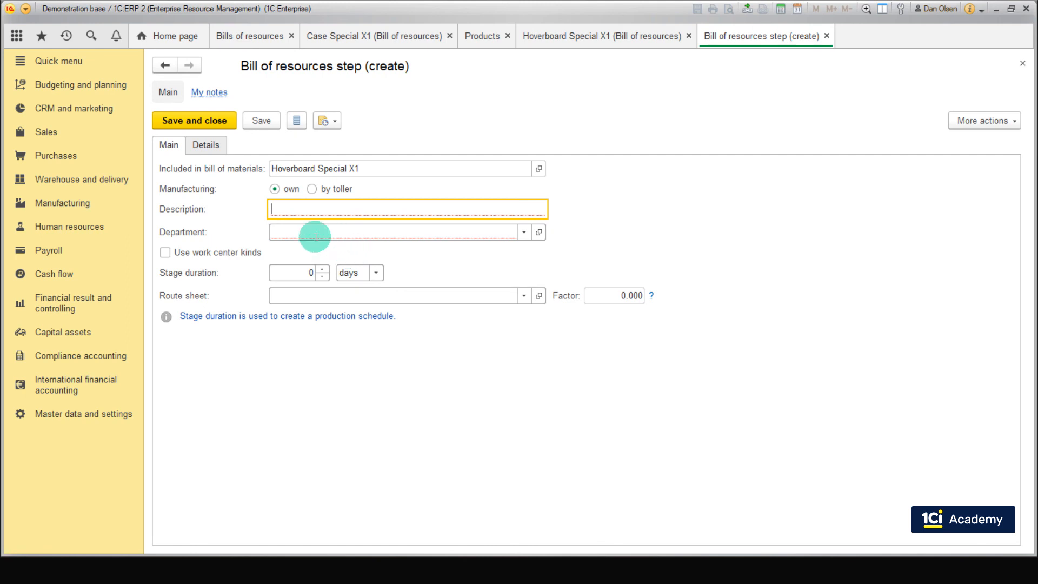
type("Hoverboard Special X1")
left_click(523, 232)
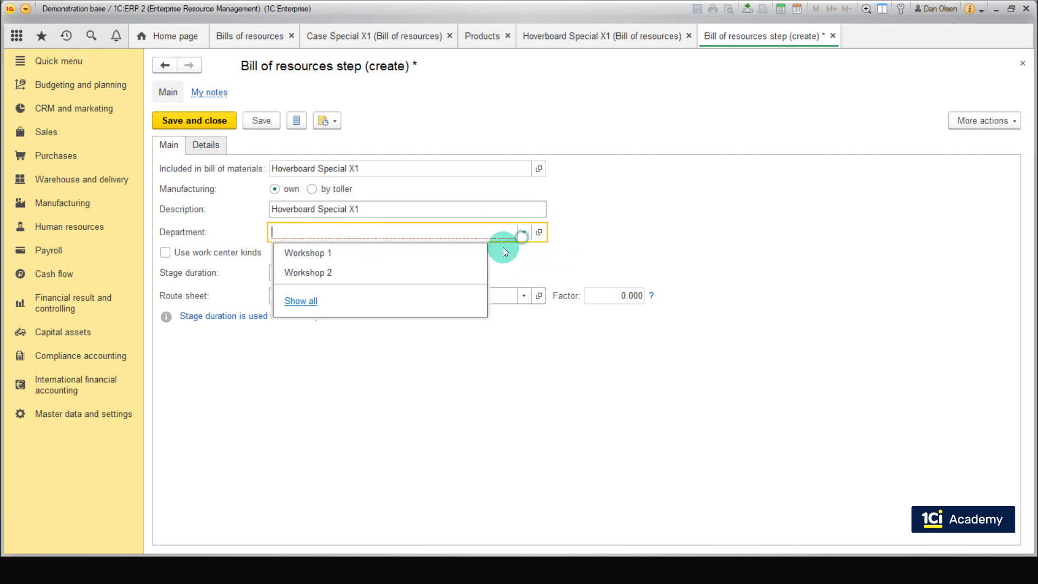
left_click(423, 254)
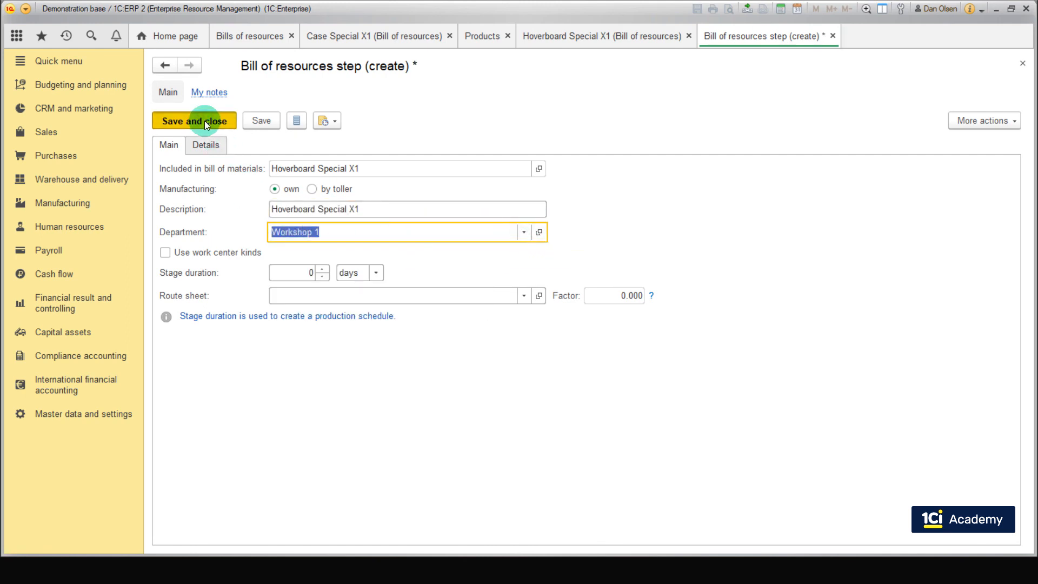
left_click(205, 121)
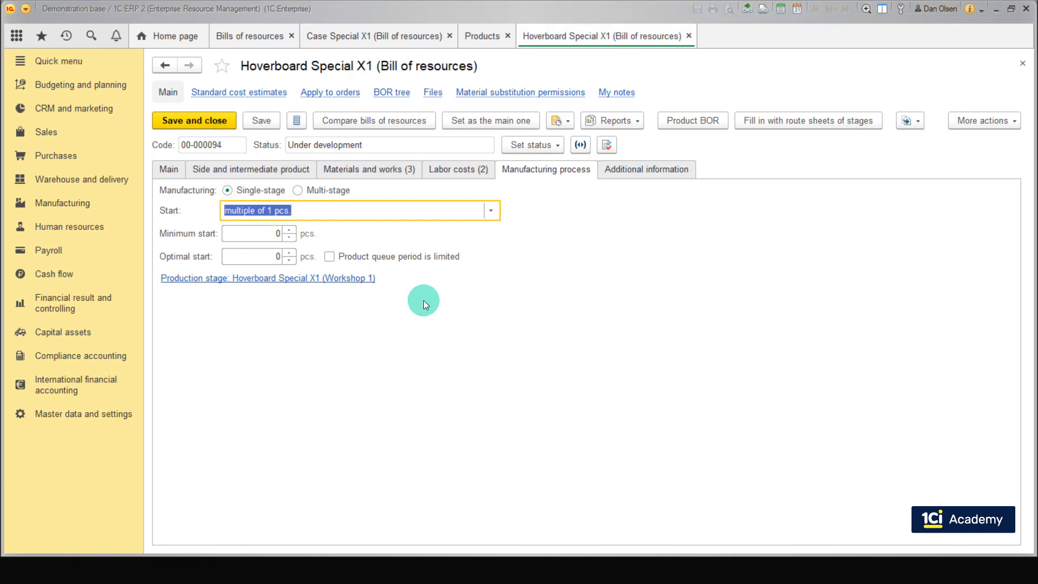
- Set the status of the hoverboard bill of resources to Valid and save it
left_click(531, 146)
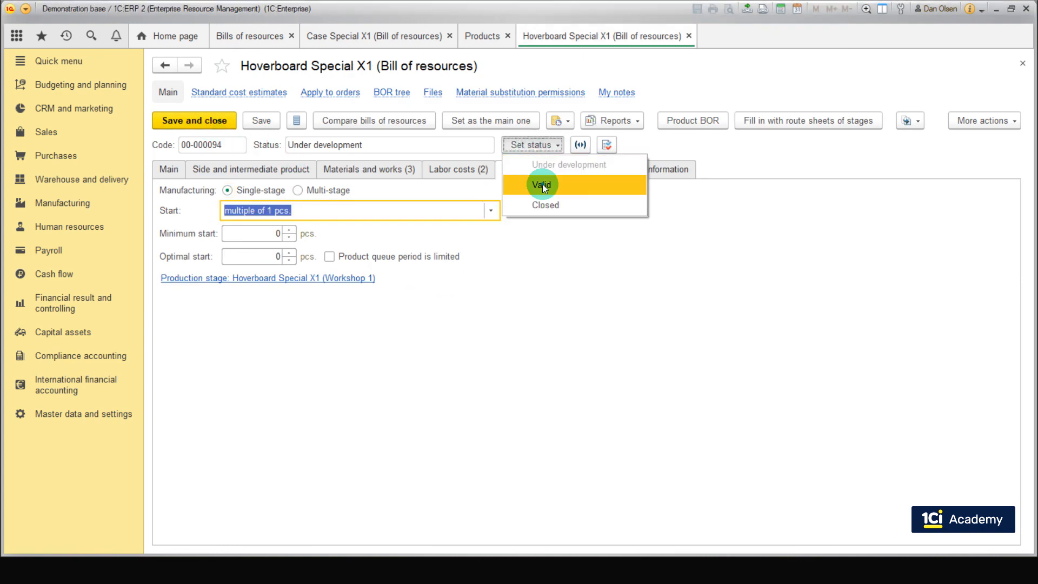
left_click(542, 184)
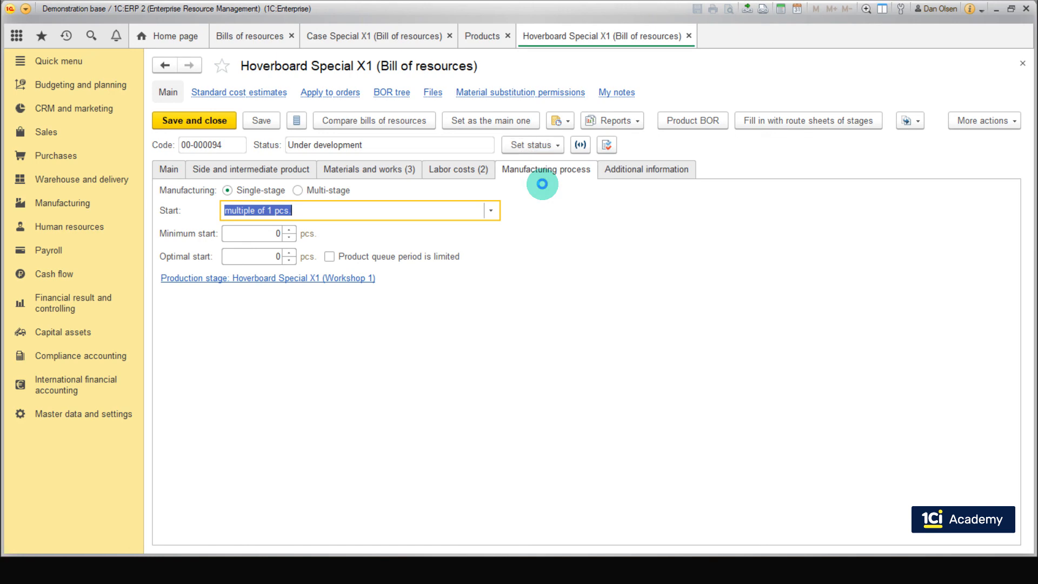
left_click(267, 121)
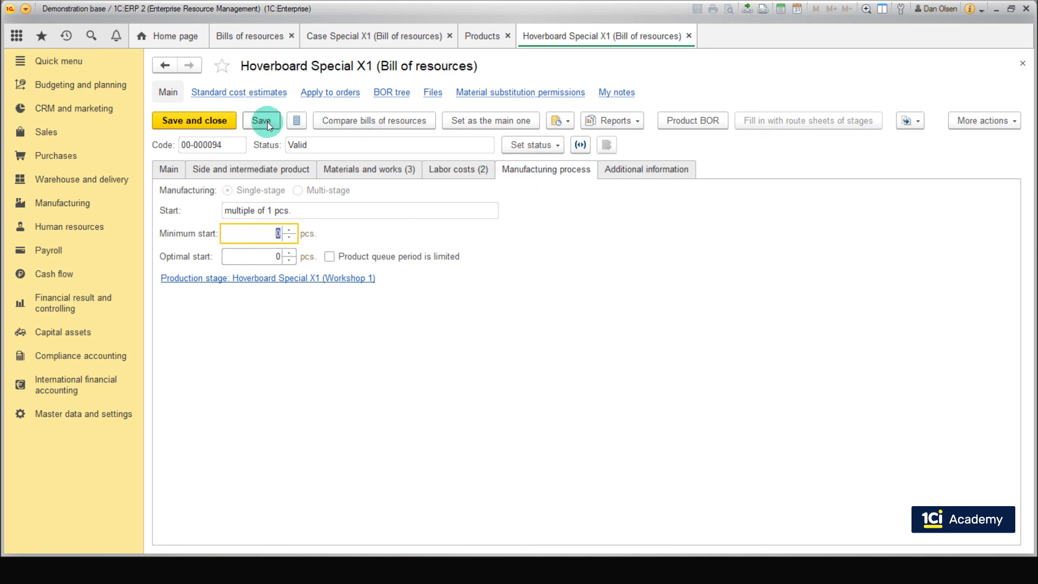